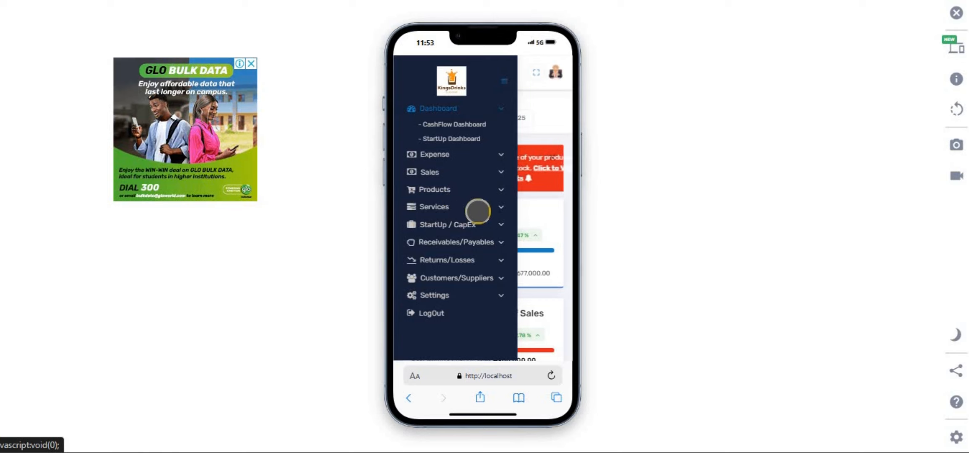
# Open the My Services page from the Services section of the navigation.
pyautogui.click(504, 83)
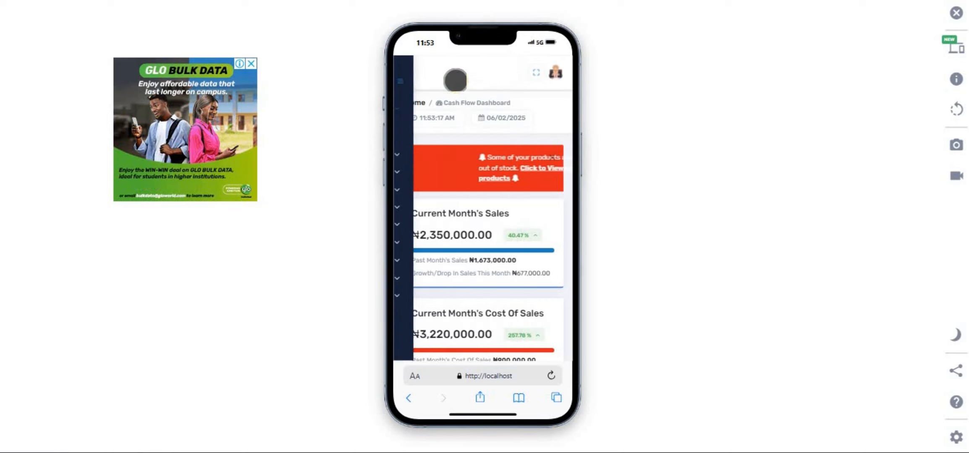
pyautogui.click(409, 76)
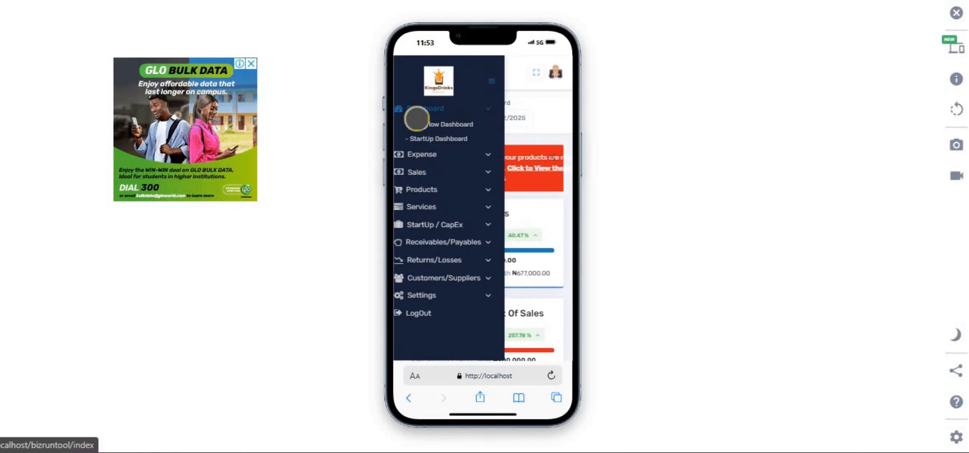
pyautogui.click(451, 205)
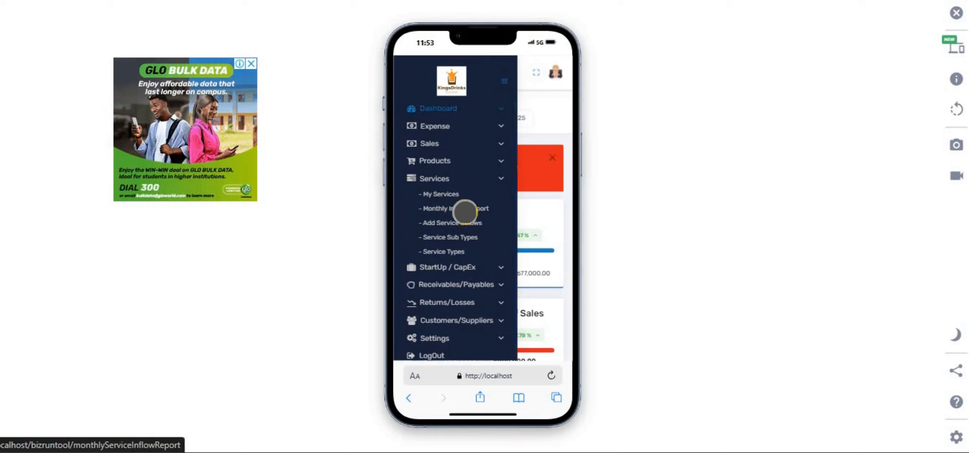
pyautogui.click(444, 182)
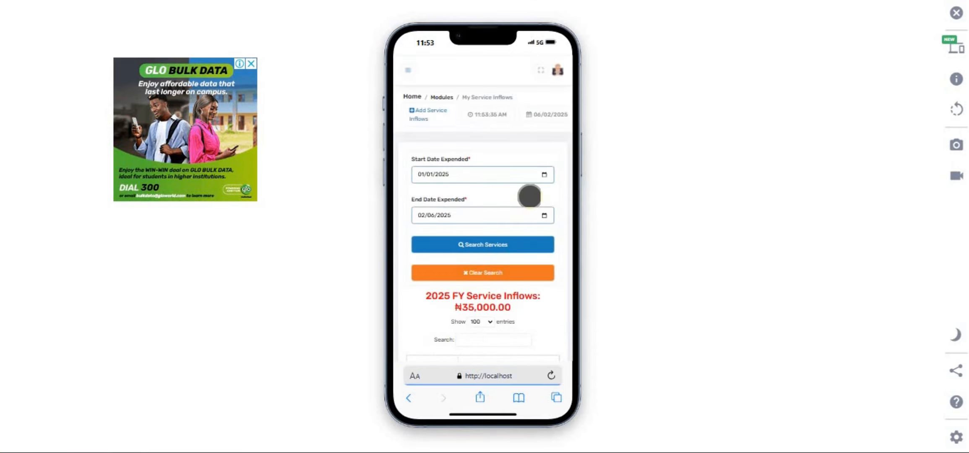
# Examine the service inflows page, including its date range filters, the yearly total and the entries grouped by month and service.
pyautogui.scroll(-3, 554, 191)
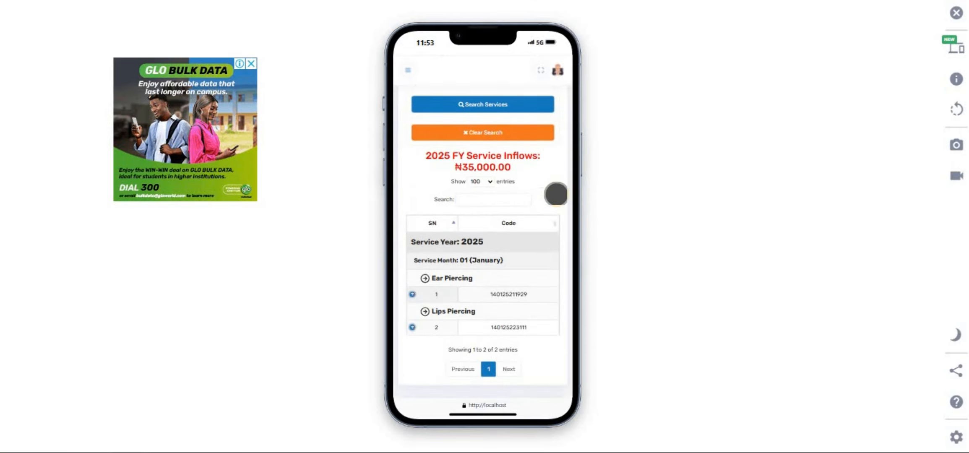
pyautogui.scroll(3, 556, 194)
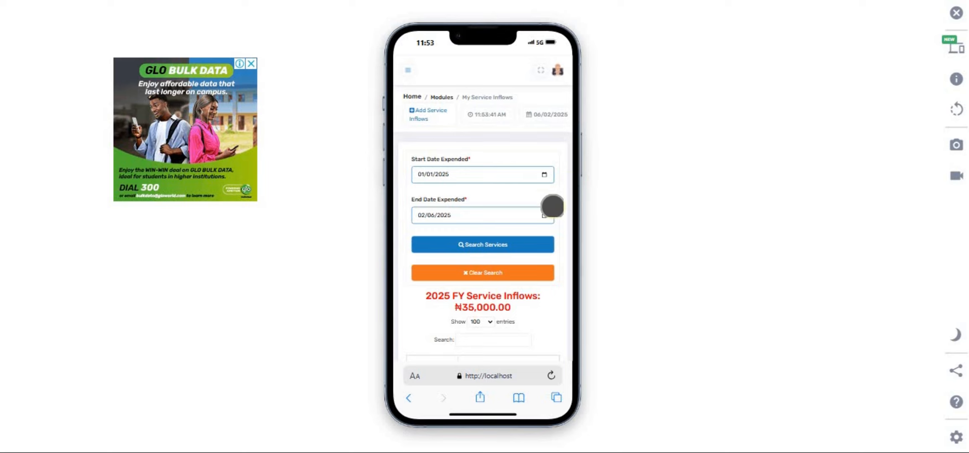
pyautogui.scroll(-4, 553, 206)
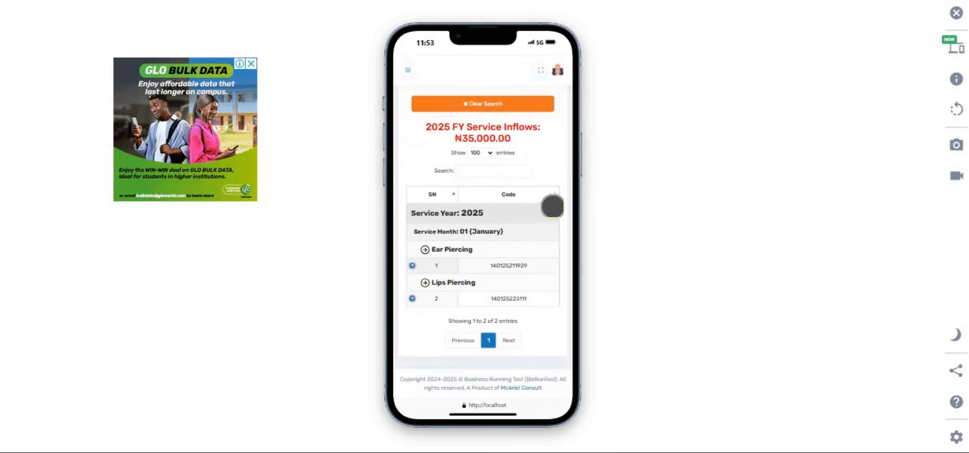
pyautogui.scroll(4, 553, 206)
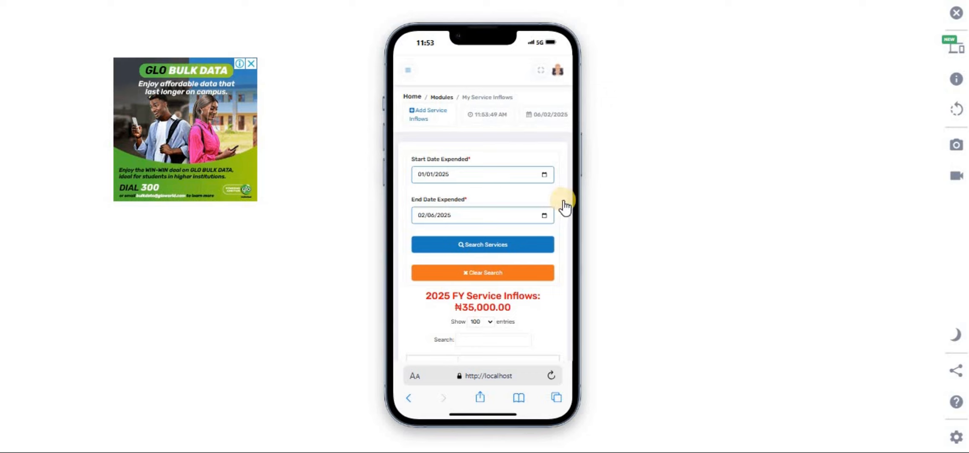
pyautogui.scroll(-3, 564, 206)
pyautogui.scroll(3, 565, 202)
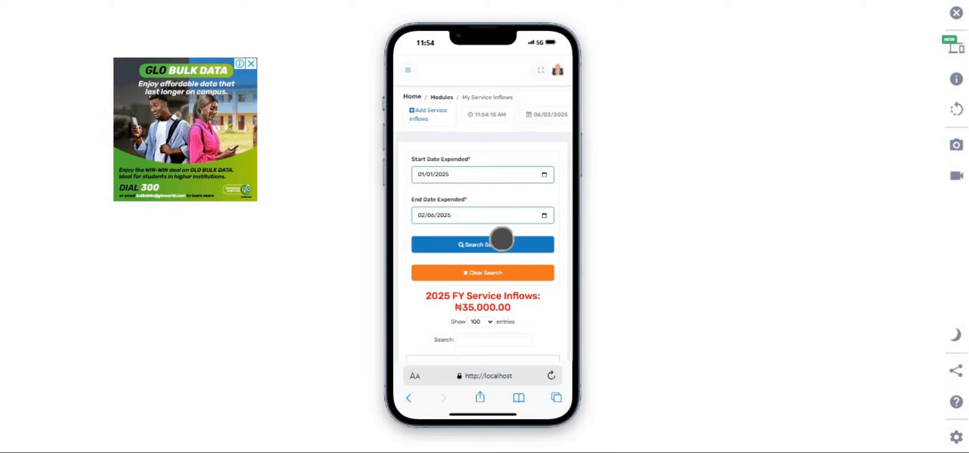
pyautogui.scroll(-3, 549, 300)
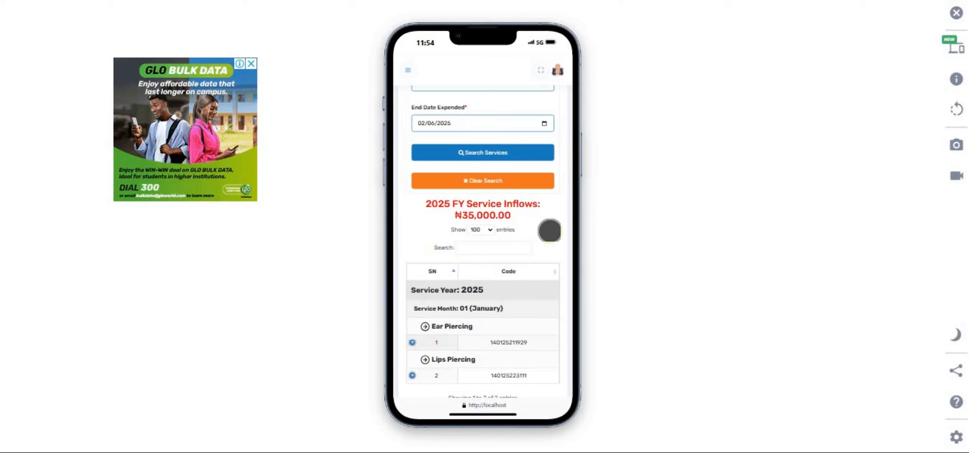
pyautogui.scroll(-3, 550, 288)
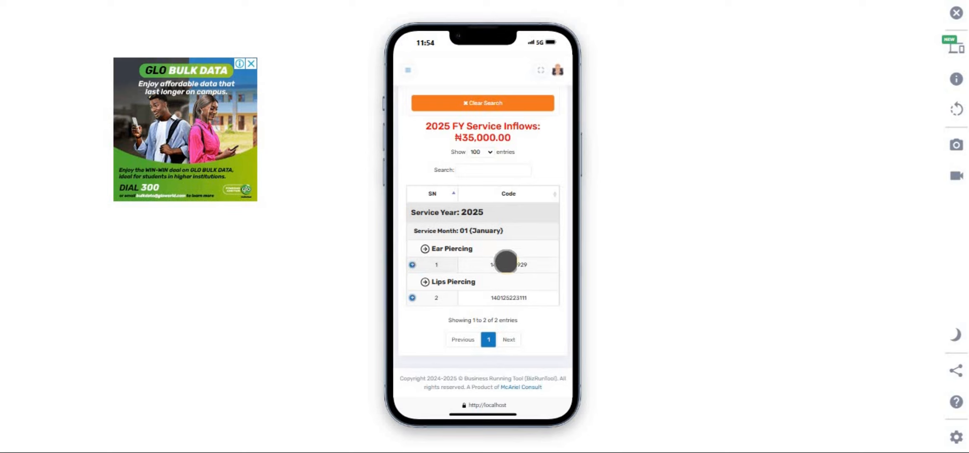
# Open the monthly service inflow report and expand the Lips Piercing entry to examine its amounts for the remaining months.
pyautogui.click(410, 71)
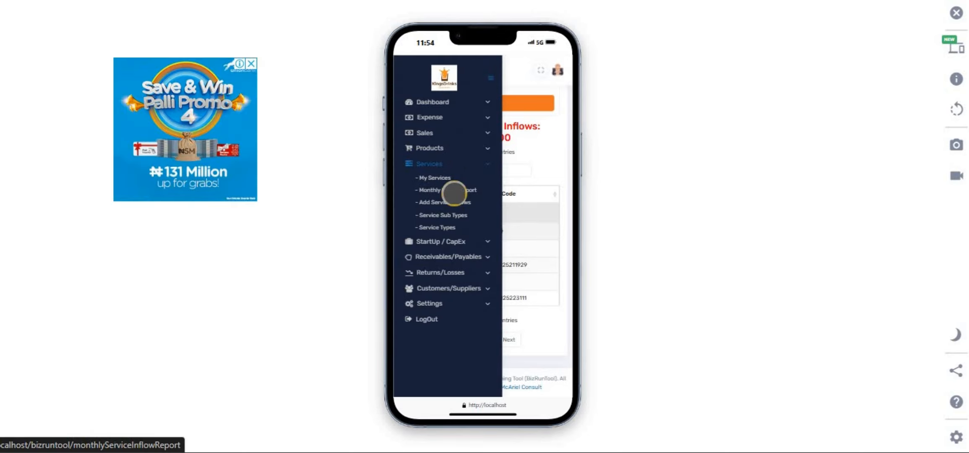
pyautogui.click(454, 192)
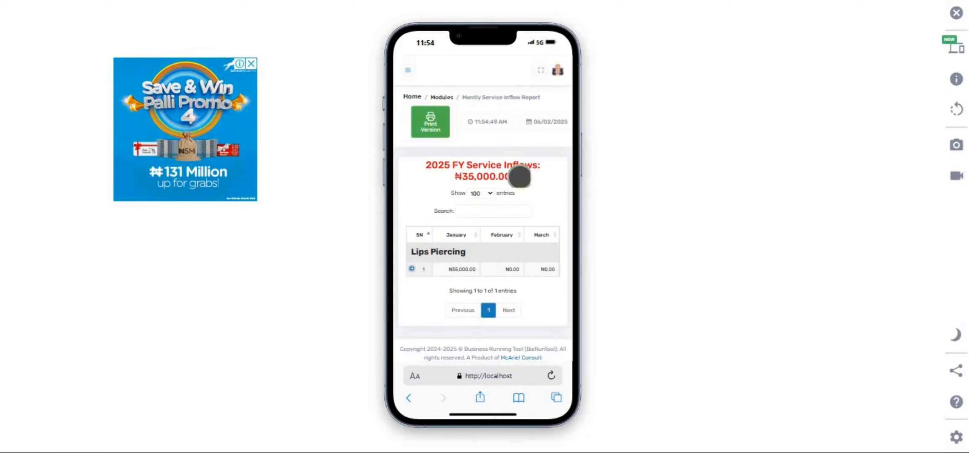
pyautogui.click(413, 269)
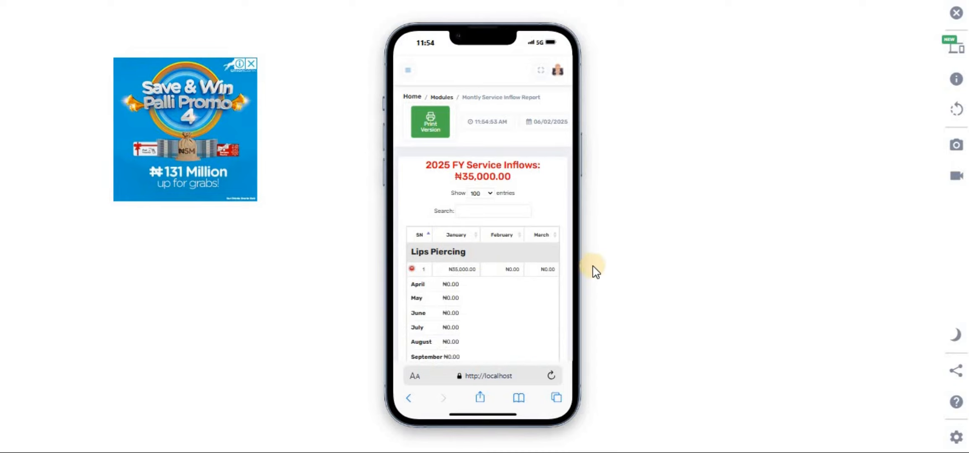
pyautogui.moveTo(459, 292); pyautogui.dragTo(439, 234)
pyautogui.scroll(-1, 439, 234)
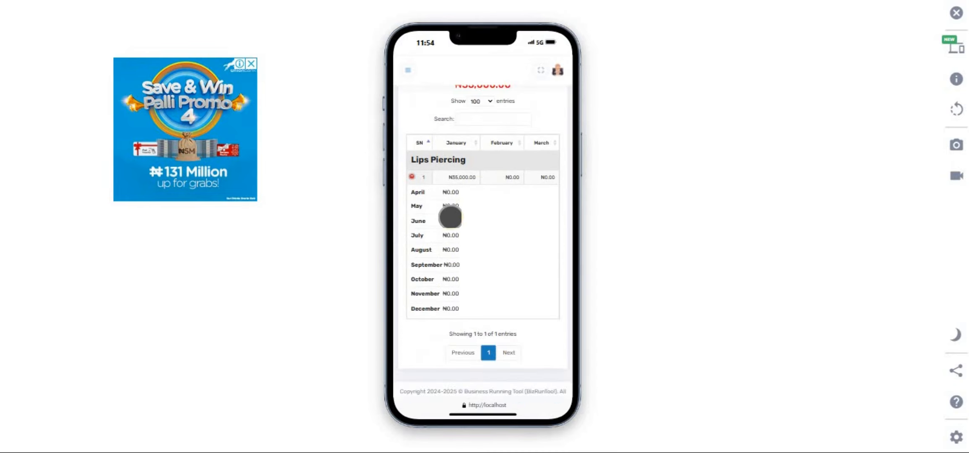
pyautogui.scroll(1, 479, 287)
pyautogui.scroll(2, 482, 292)
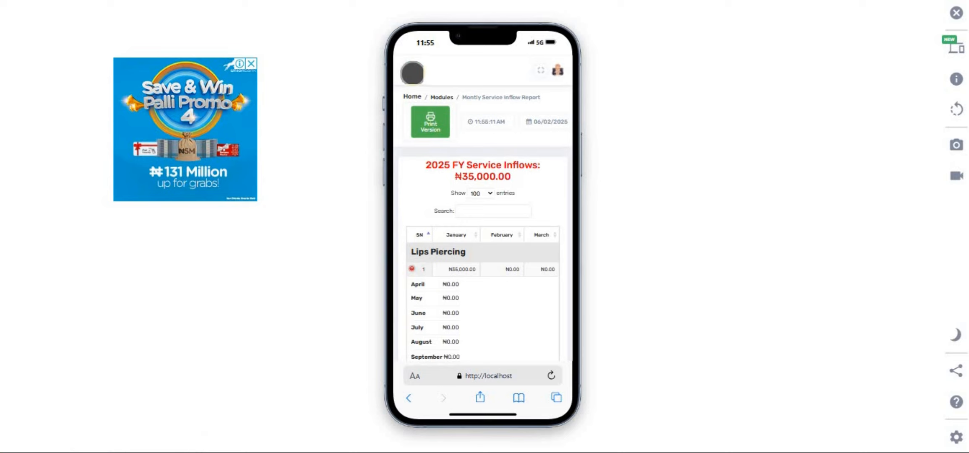
# Open the form for adding service inflows and examine its description, amount, quantity, sub type and date fields.
pyautogui.click(412, 72)
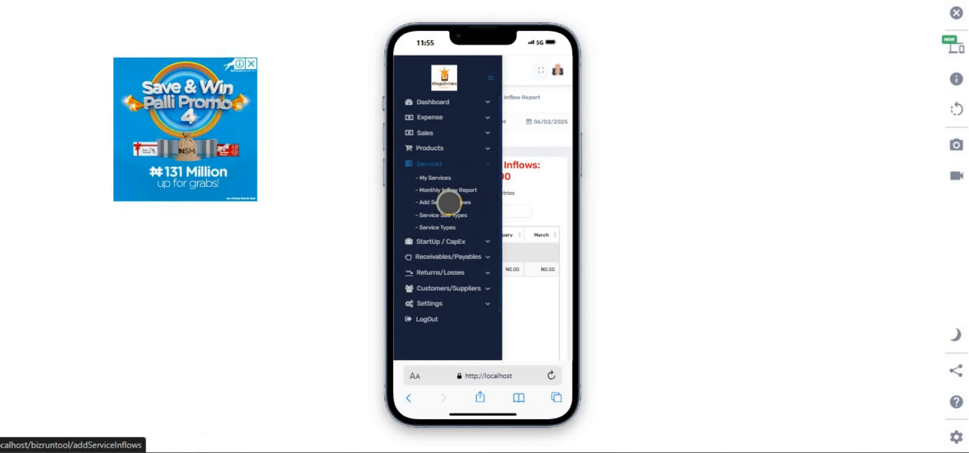
pyautogui.click(449, 203)
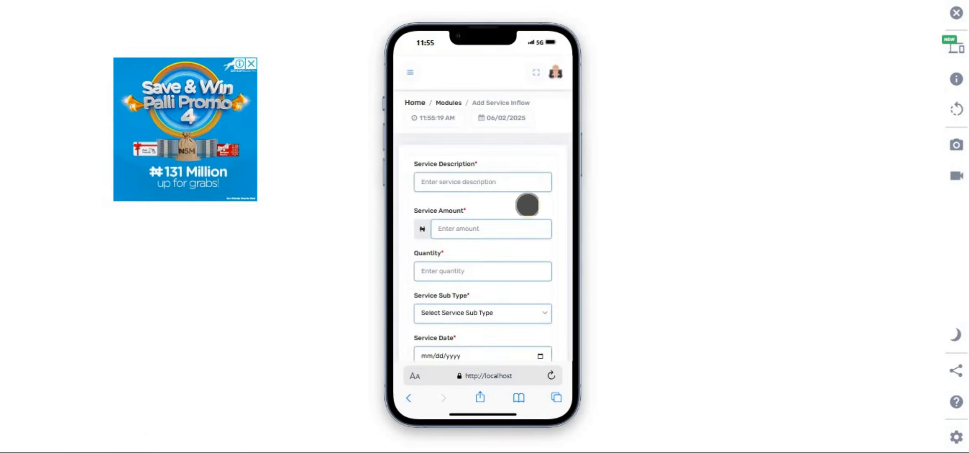
pyautogui.click(519, 184)
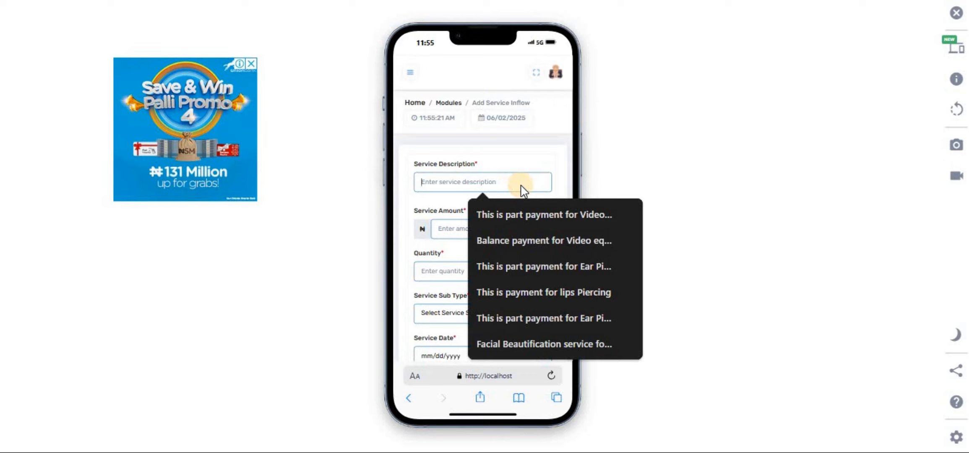
pyautogui.click(571, 189)
pyautogui.scroll(-1, 475, 242)
pyautogui.scroll(-3, 475, 242)
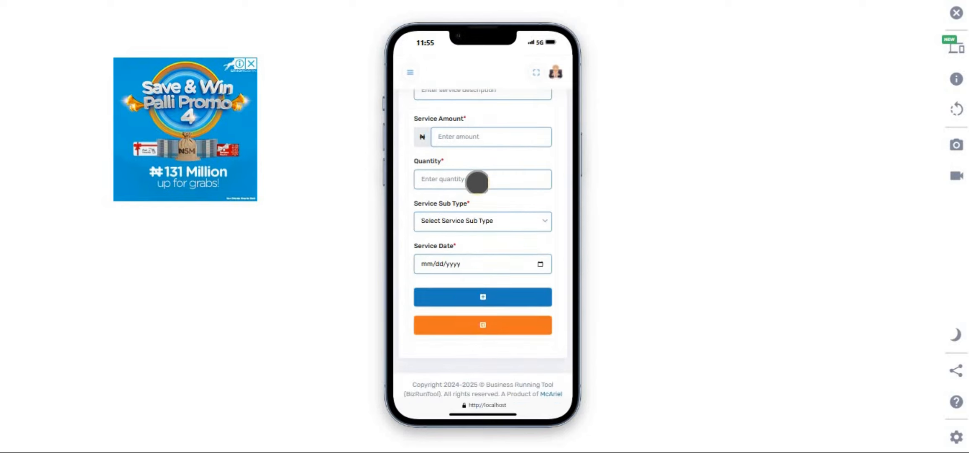
pyautogui.scroll(3, 503, 259)
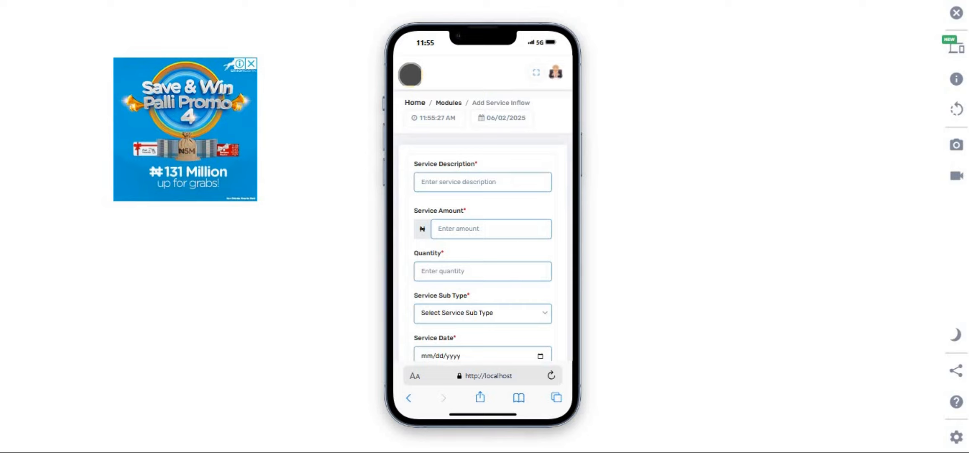
# Add a new service type named Software Development on the Service Types page.
pyautogui.click(411, 74)
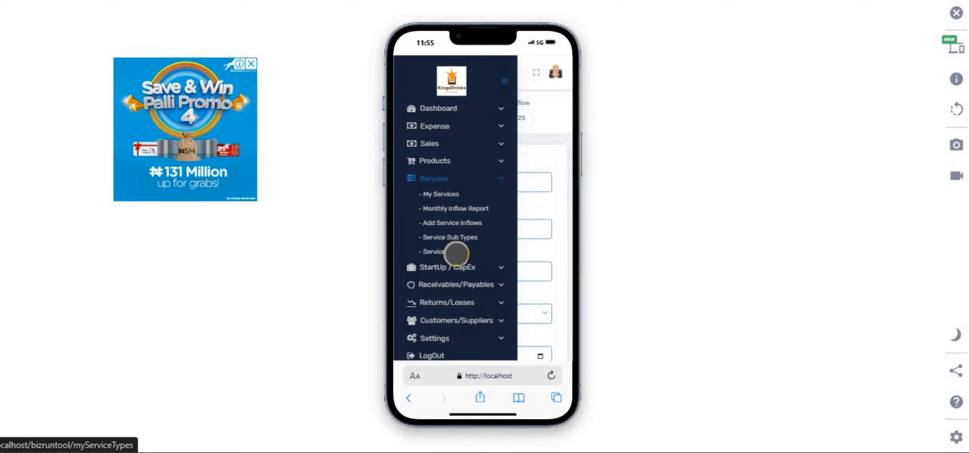
pyautogui.click(456, 252)
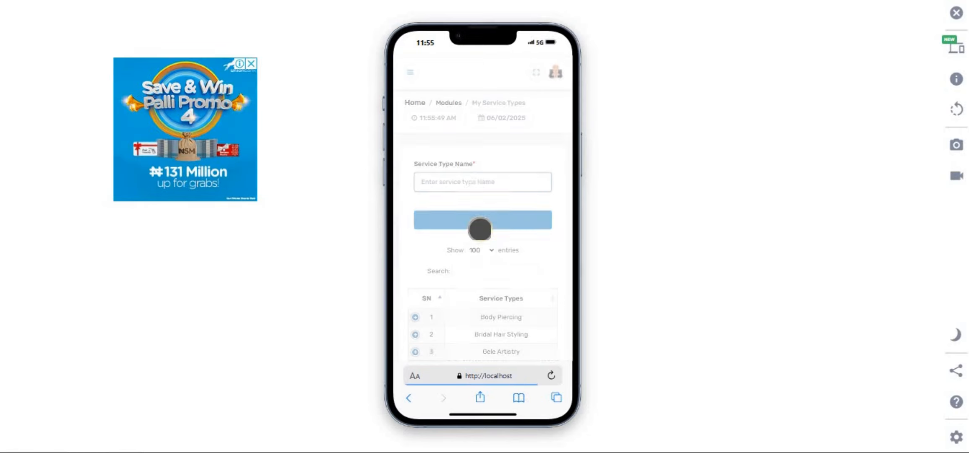
pyautogui.click(473, 182)
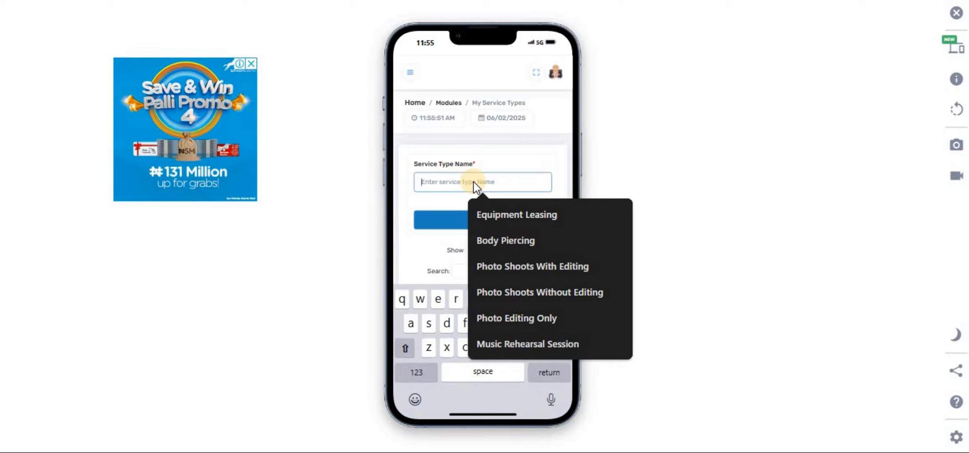
pyautogui.write('s')
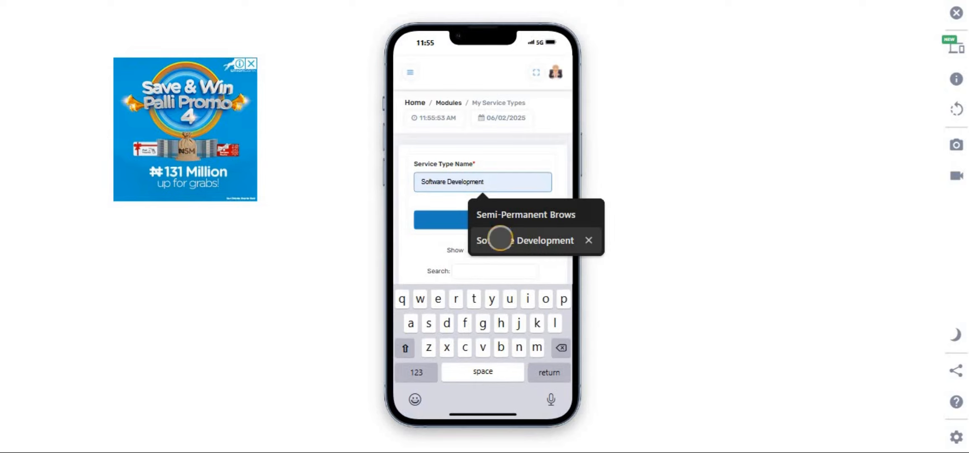
pyautogui.click(501, 237)
pyautogui.click(488, 222)
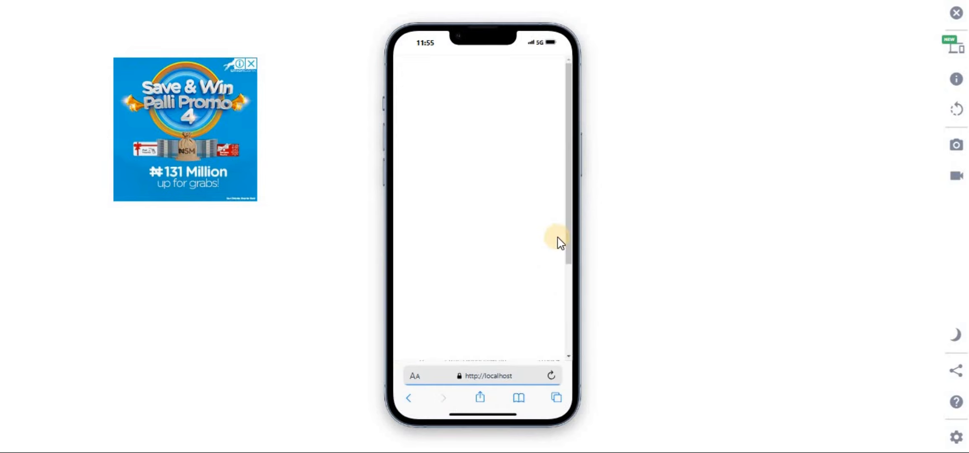
# Expand the Software Development entry in the service types list and open its form for adding a service sub type.
pyautogui.scroll(-3, 557, 237)
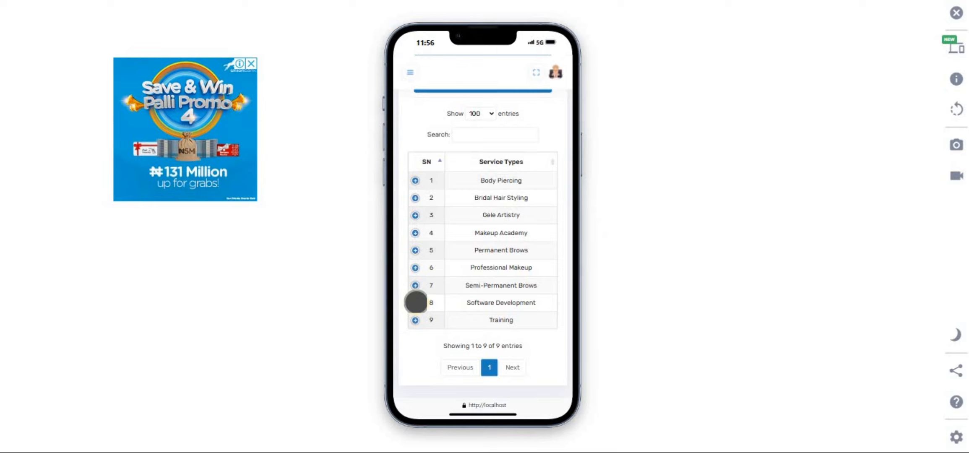
pyautogui.click(415, 302)
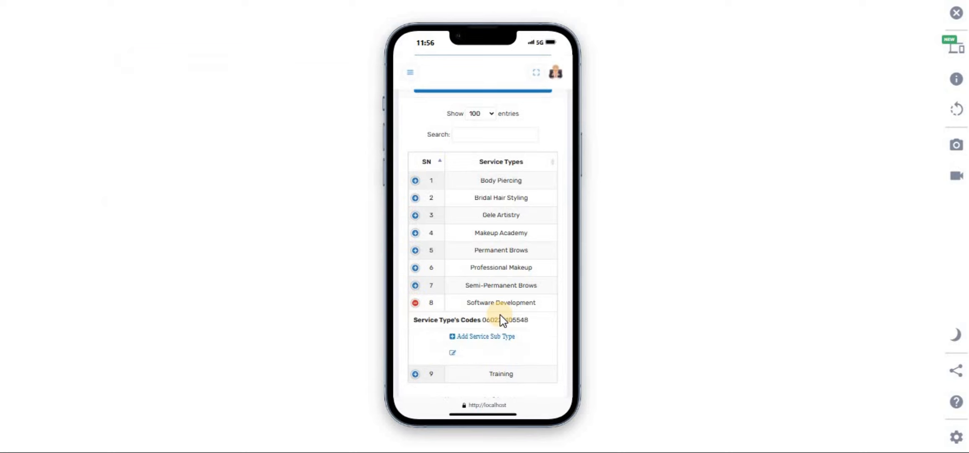
pyautogui.scroll(-1, 512, 312)
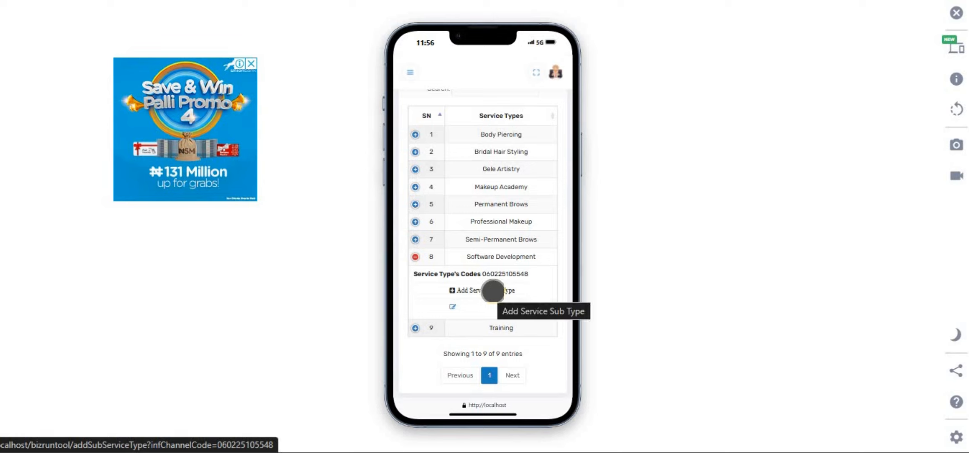
pyautogui.click(493, 290)
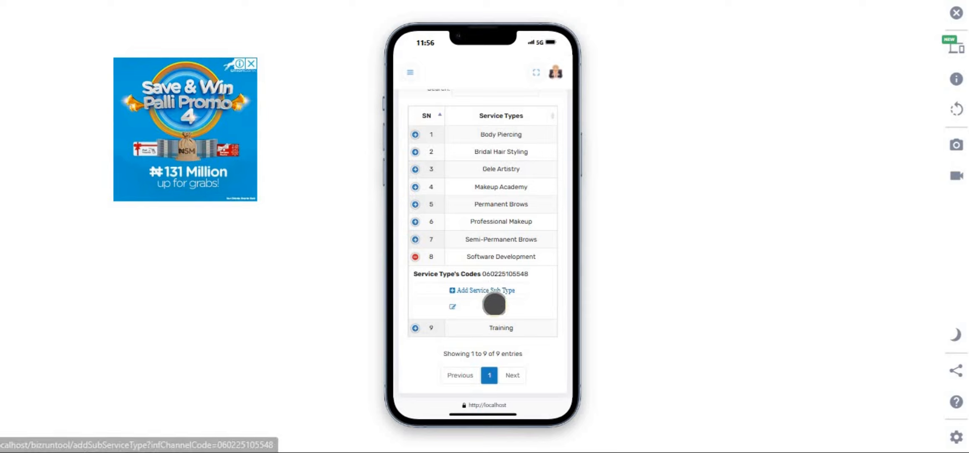
pyautogui.click(493, 291)
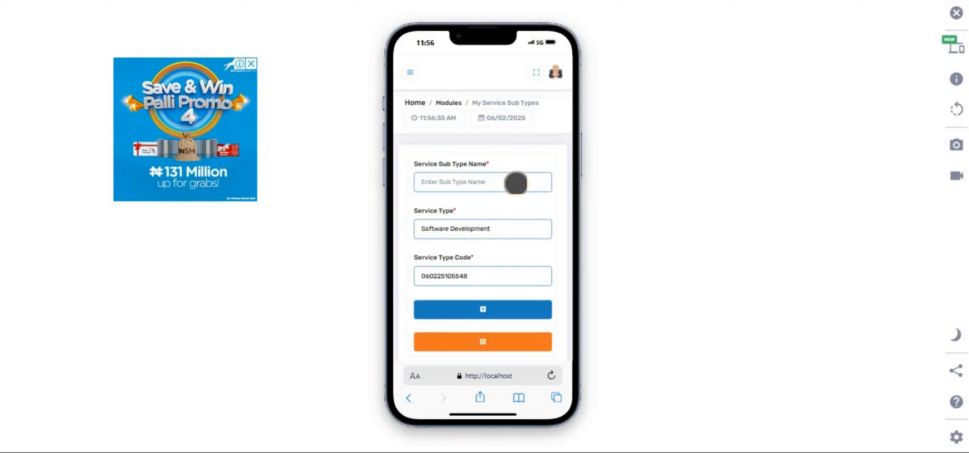
# Add the sub type Software Version Upgrade under the Software Development service type.
pyautogui.click(516, 184)
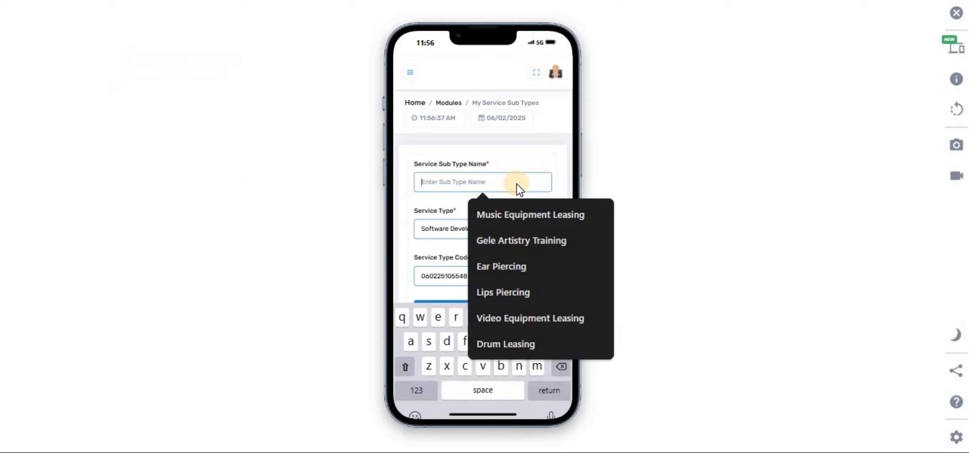
pyautogui.write('Software Version Upgrade')
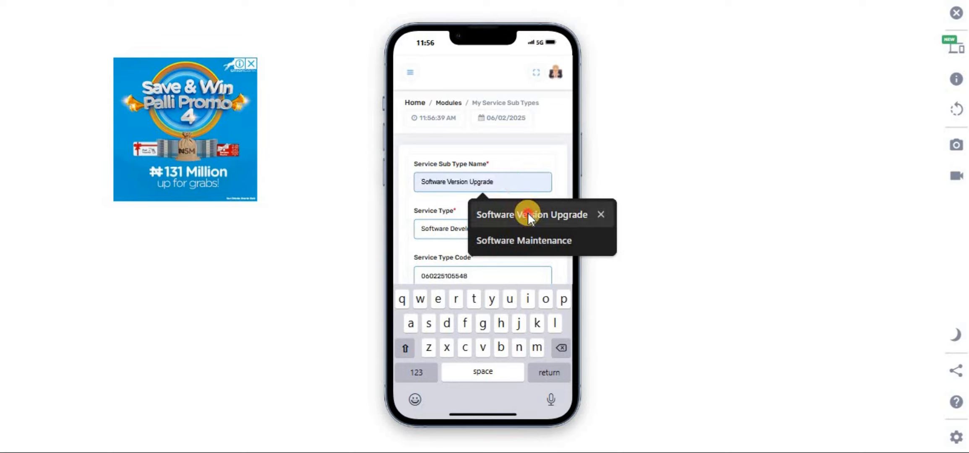
pyautogui.click(527, 212)
pyautogui.scroll(-1, 559, 220)
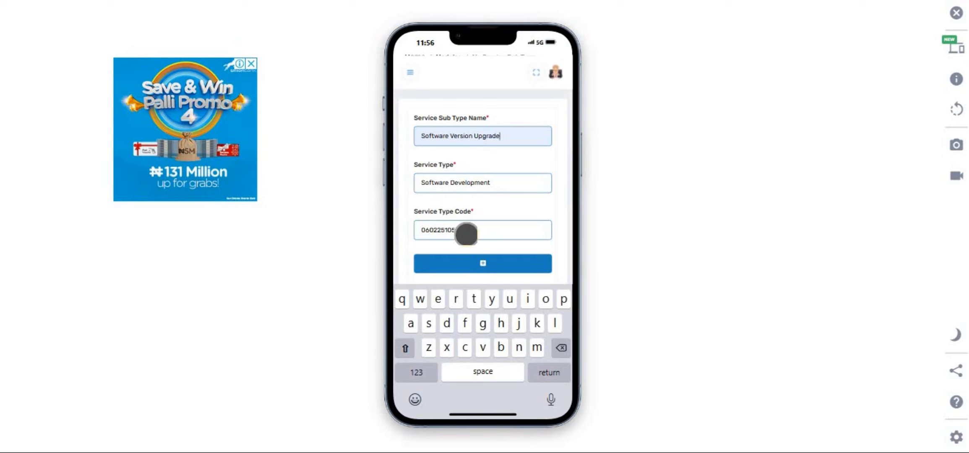
pyautogui.click(486, 263)
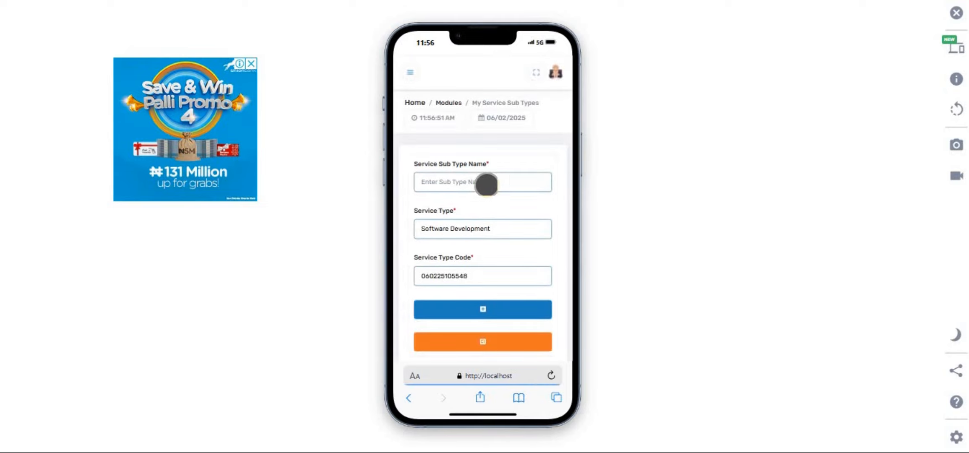
# Add the sub type Software Maintenance under the Software Development service type.
pyautogui.click(486, 184)
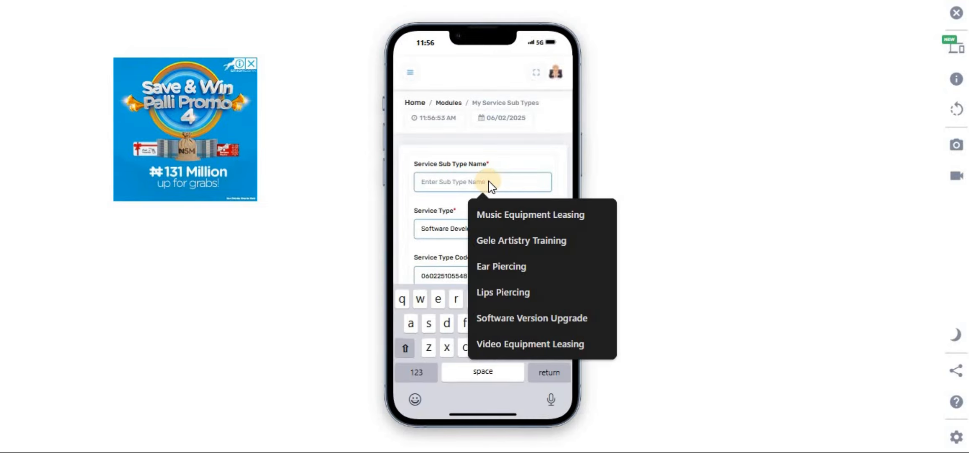
pyautogui.write('S')
pyautogui.click(523, 236)
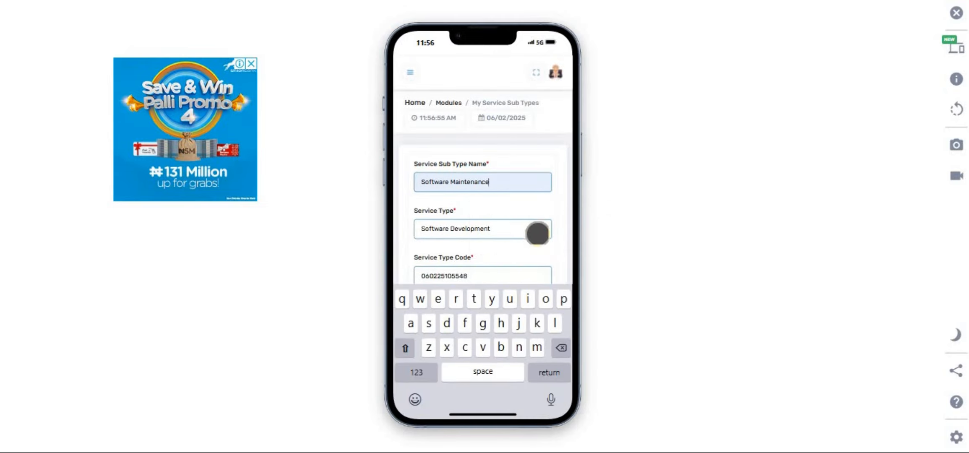
pyautogui.scroll(-1, 538, 233)
pyautogui.click(483, 266)
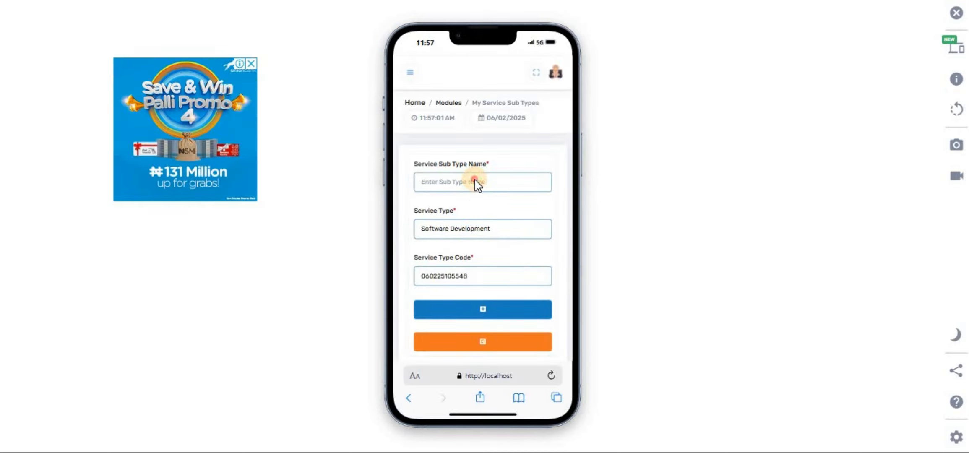
# Add the sub type Full Stack Software Development under the Software Development service type and check the sub types list.
pyautogui.click(476, 185)
pyautogui.write('Full Stack Software Development')
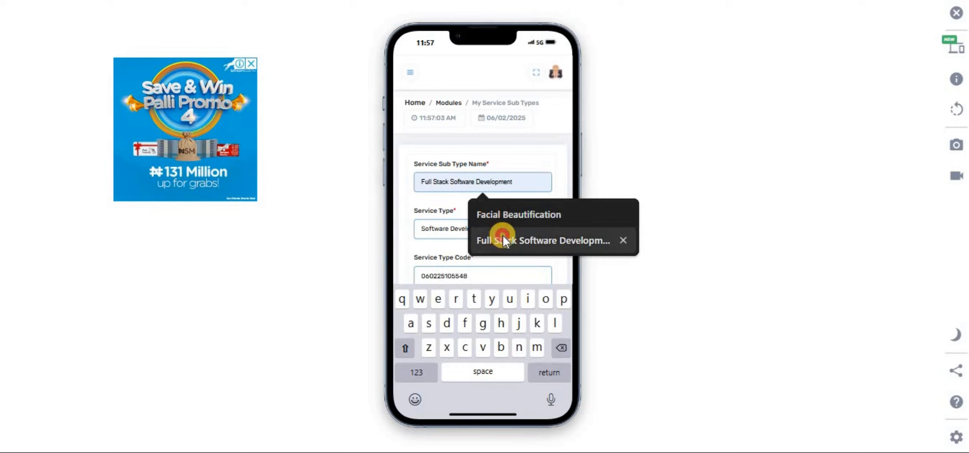
pyautogui.click(503, 235)
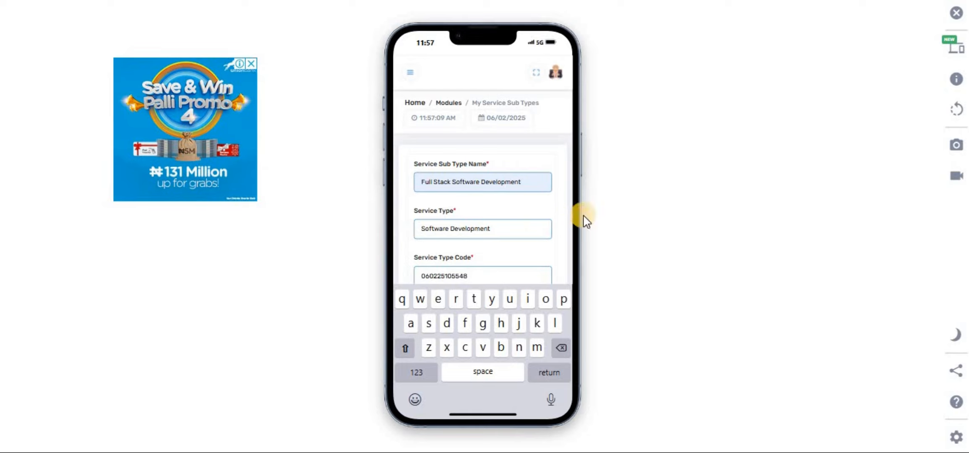
pyautogui.scroll(-2, 515, 222)
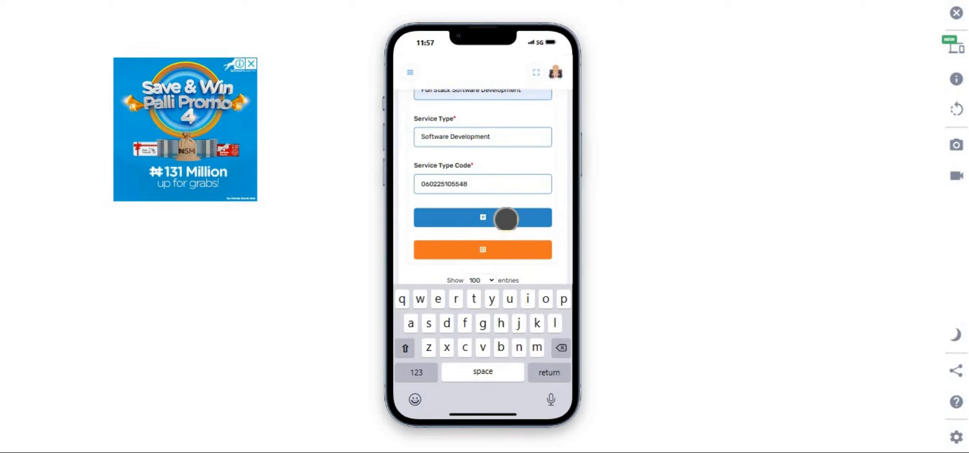
pyautogui.click(506, 218)
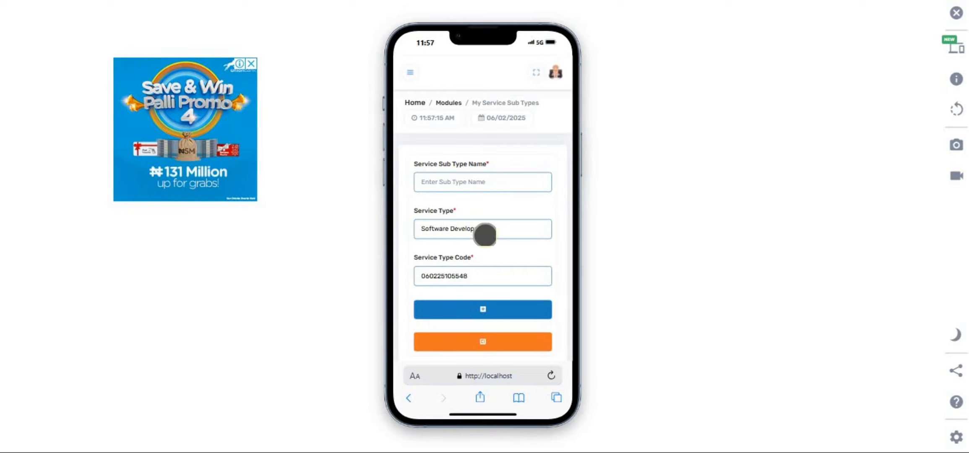
pyautogui.scroll(-2, 543, 242)
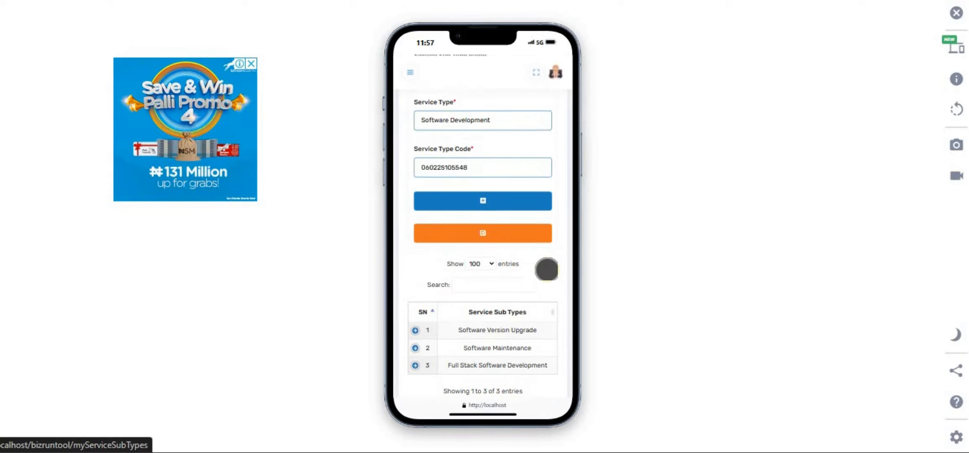
pyautogui.scroll(-2, 547, 269)
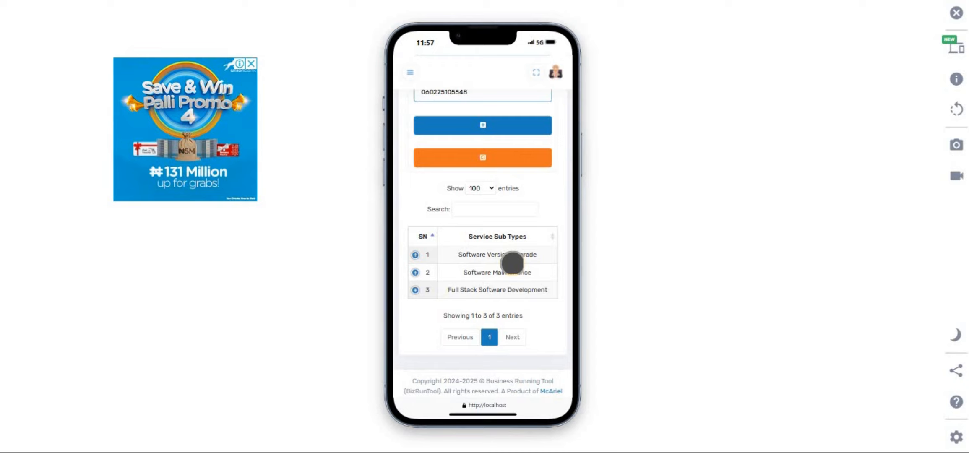
# Open the My Services page and expand the Ear Piercing and Lips Piercing entries to examine their details.
pyautogui.scroll(5, 512, 263)
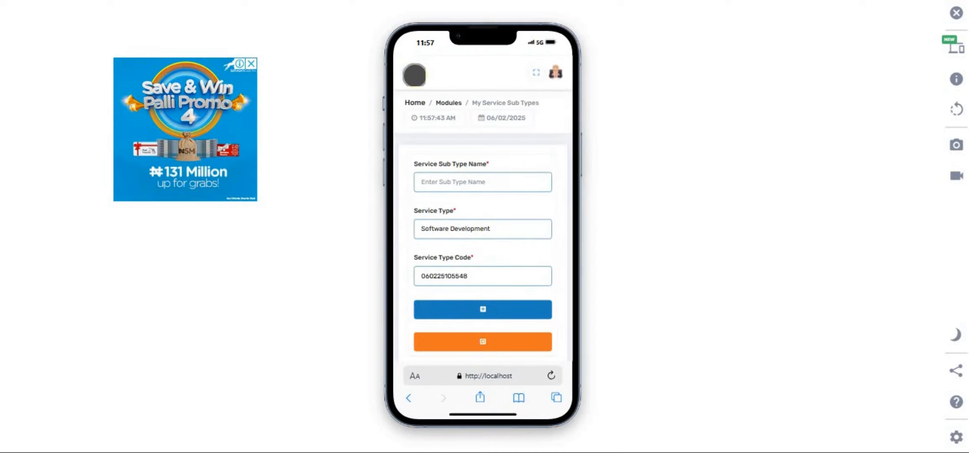
pyautogui.click(412, 72)
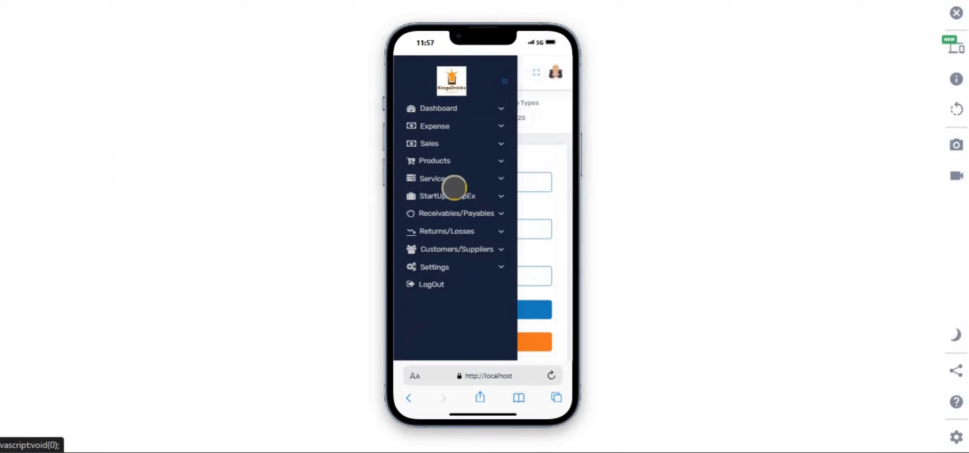
pyautogui.click(448, 179)
pyautogui.click(450, 195)
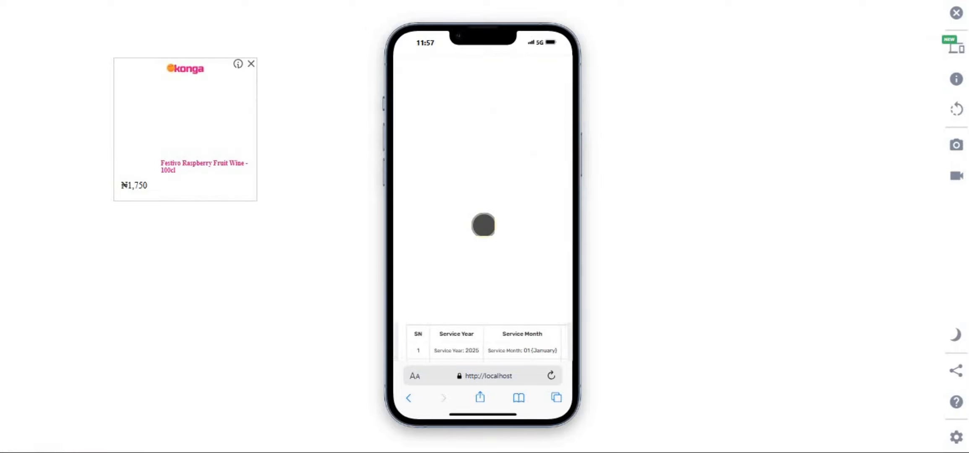
pyautogui.scroll(-5, 483, 226)
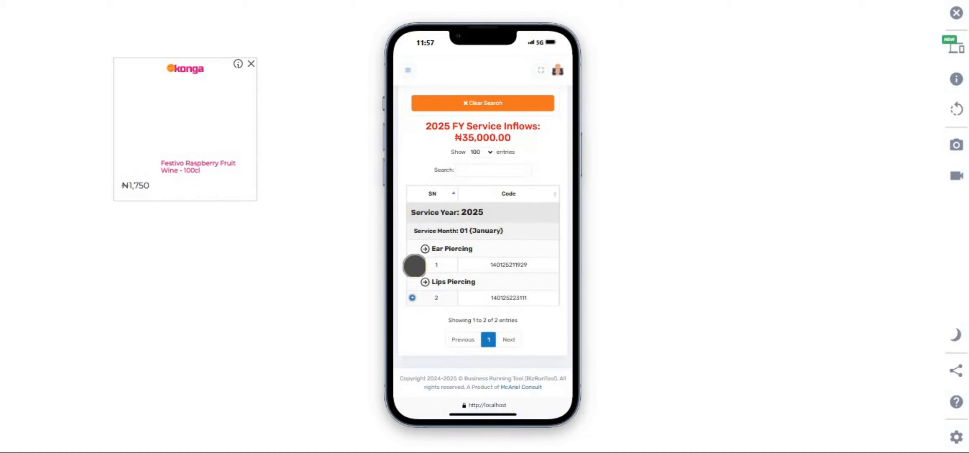
pyautogui.click(413, 264)
pyautogui.moveTo(489, 296); pyautogui.dragTo(488, 250)
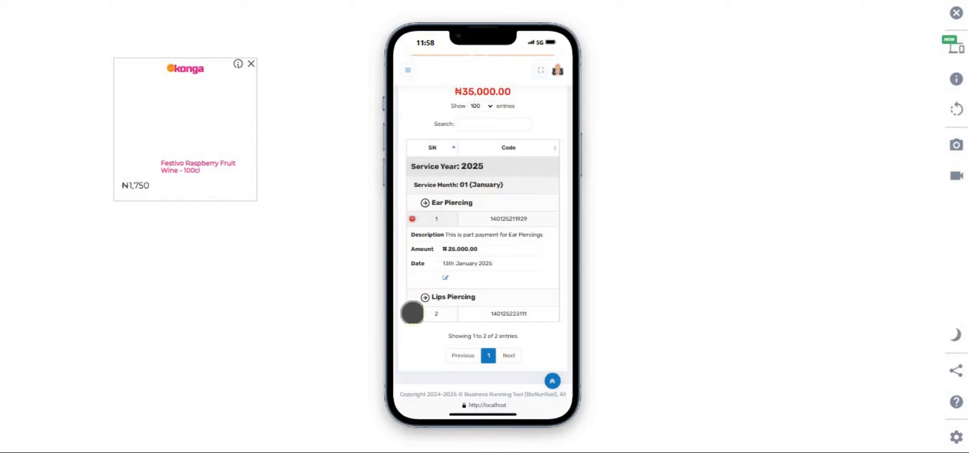
pyautogui.click(412, 313)
pyautogui.moveTo(505, 299); pyautogui.dragTo(476, 217)
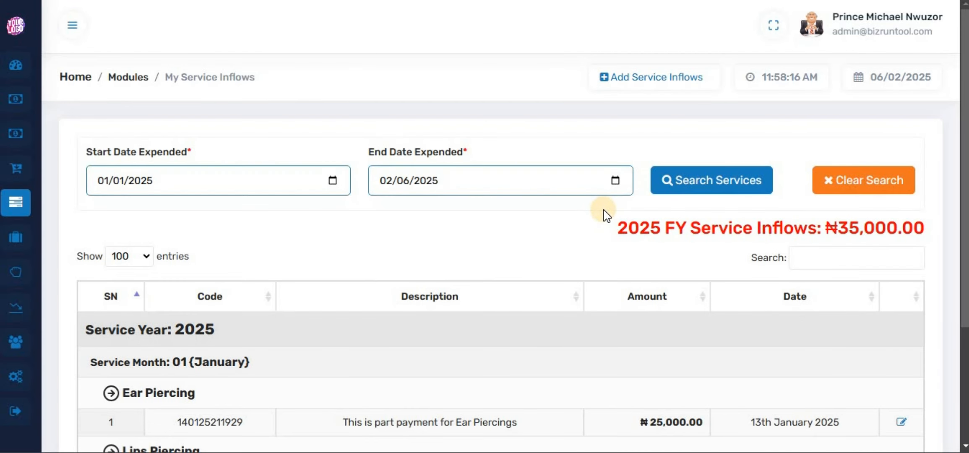
# Review the 2025 service inflows table in the desktop layout, including its grouping by service sub type.
pyautogui.scroll(-3, 594, 261)
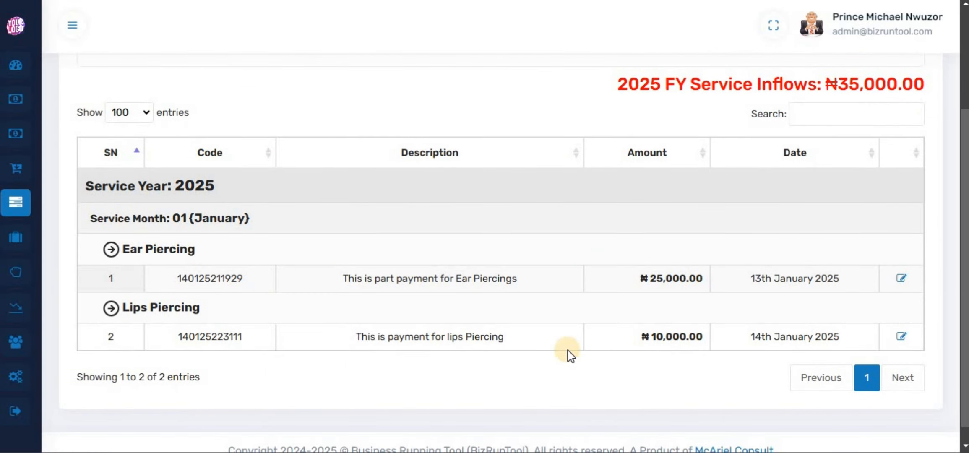
pyautogui.moveTo(121, 250); pyautogui.dragTo(187, 250)
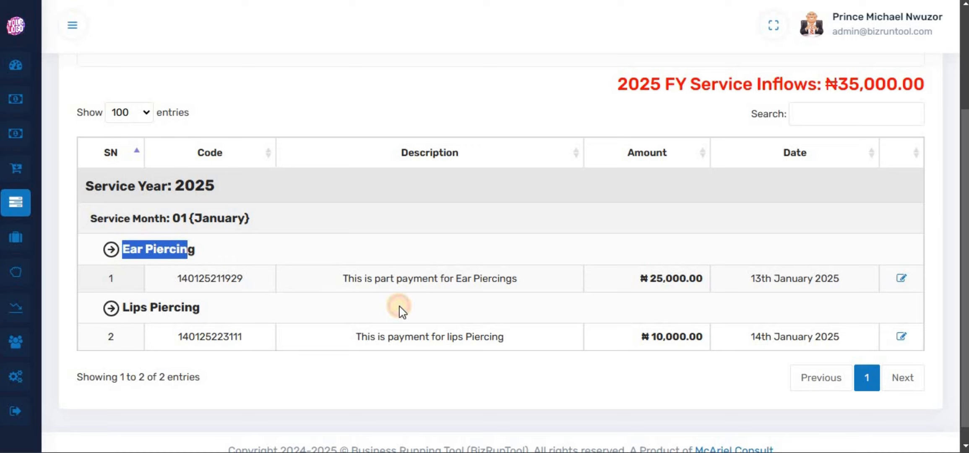
pyautogui.scroll(3, 545, 289)
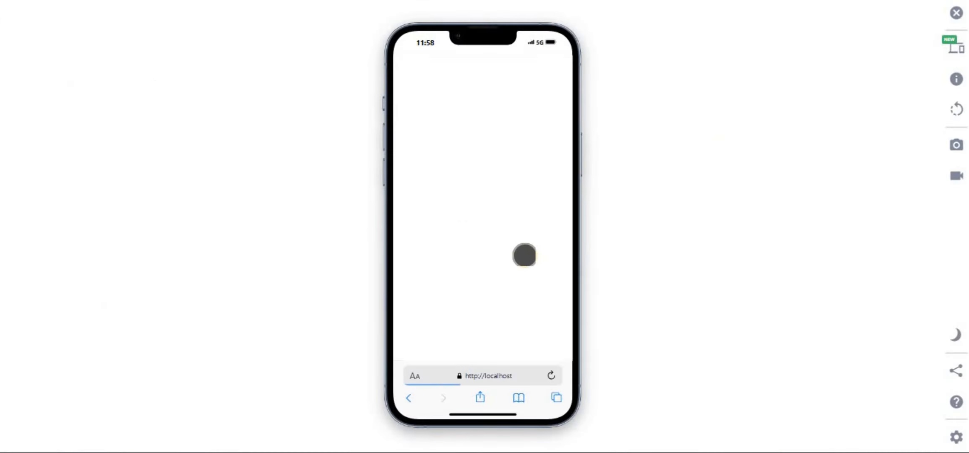
pyautogui.scroll(-1, 503, 254)
pyautogui.scroll(1, 469, 235)
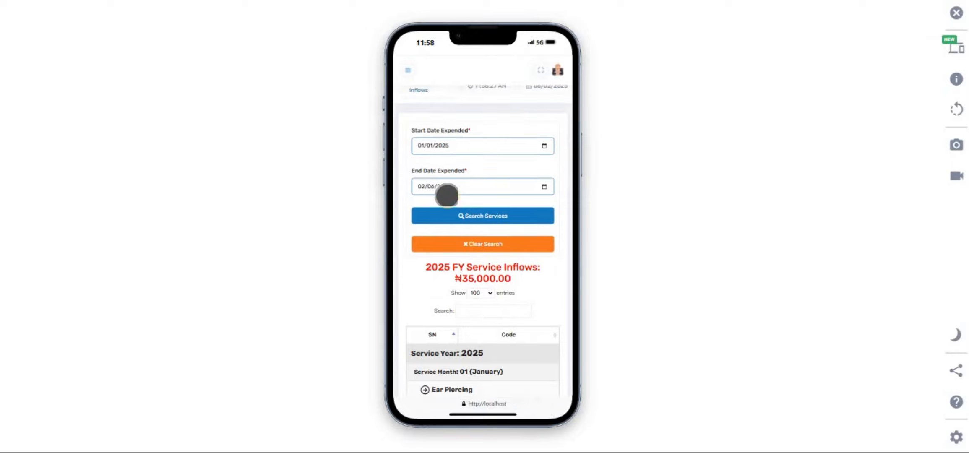
# Open the Service Types page and look through the list of service types.
pyautogui.click(406, 70)
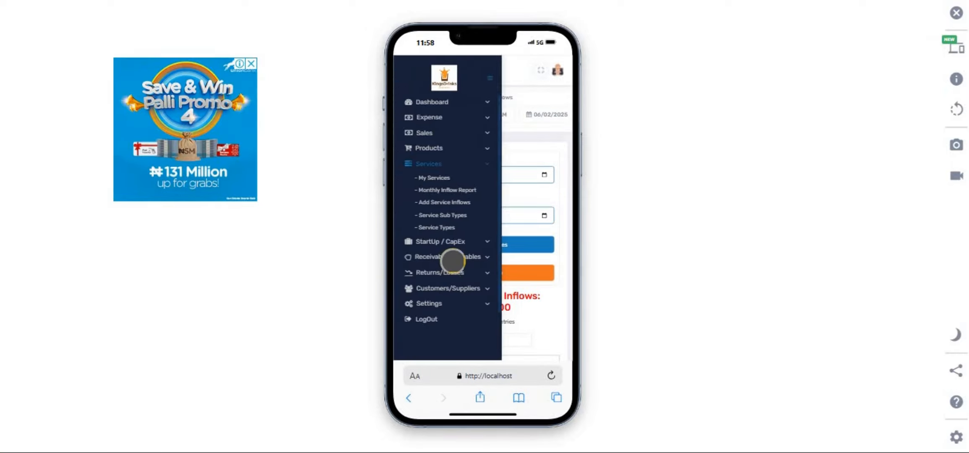
pyautogui.click(446, 228)
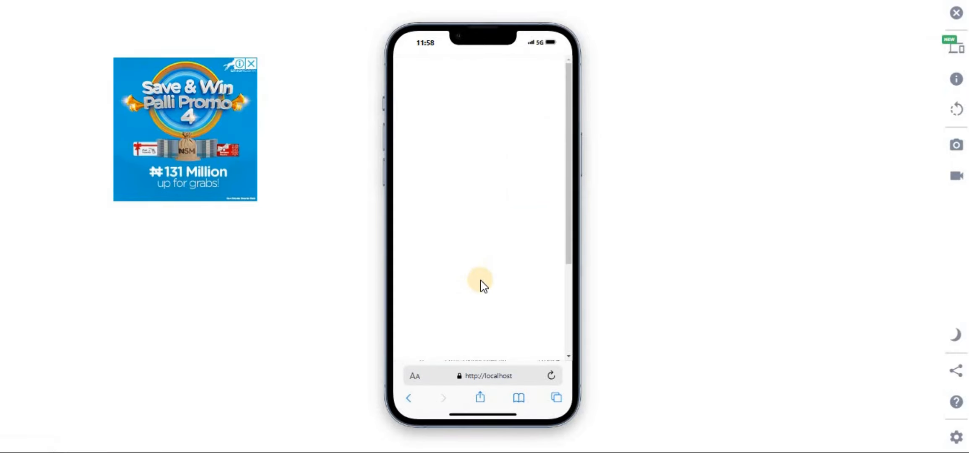
pyautogui.scroll(-3, 479, 279)
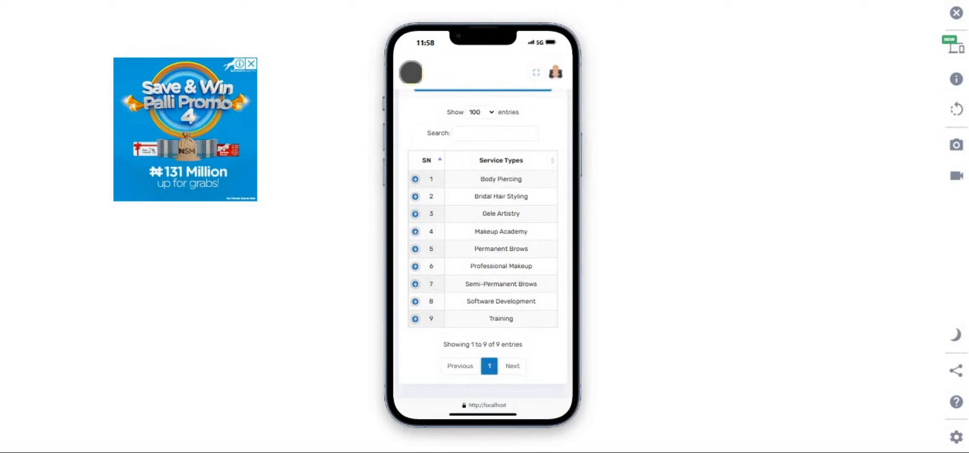
# Open the Service Sub Types page and expand the first entry under Software Development to examine its details.
pyautogui.click(410, 73)
pyautogui.click(457, 238)
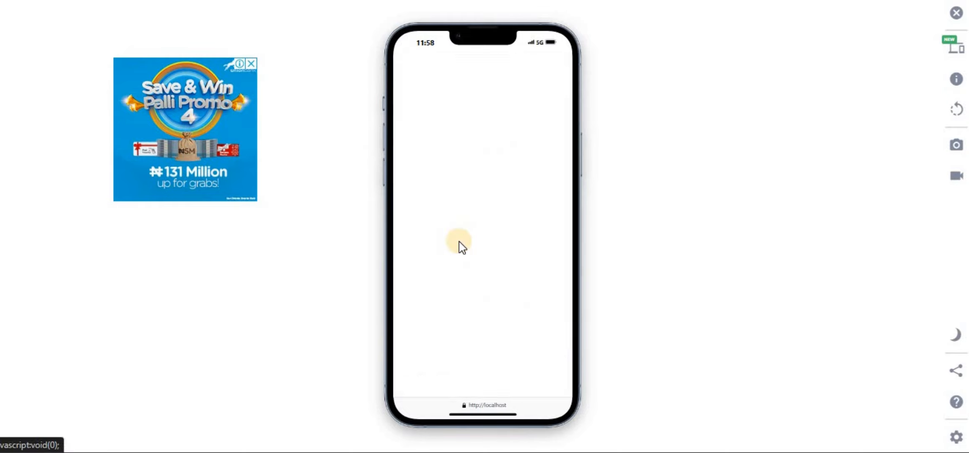
pyautogui.scroll(-3, 484, 260)
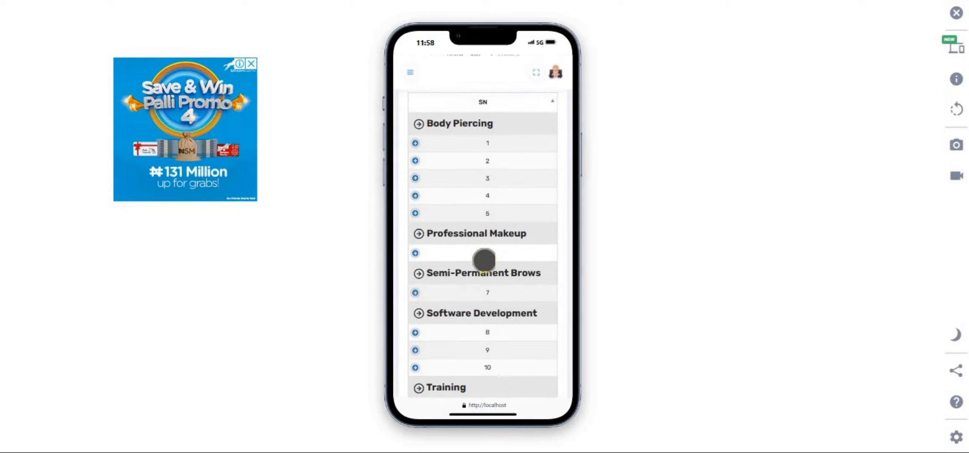
pyautogui.scroll(2, 484, 260)
pyautogui.scroll(-3, 485, 260)
pyautogui.scroll(-2, 484, 261)
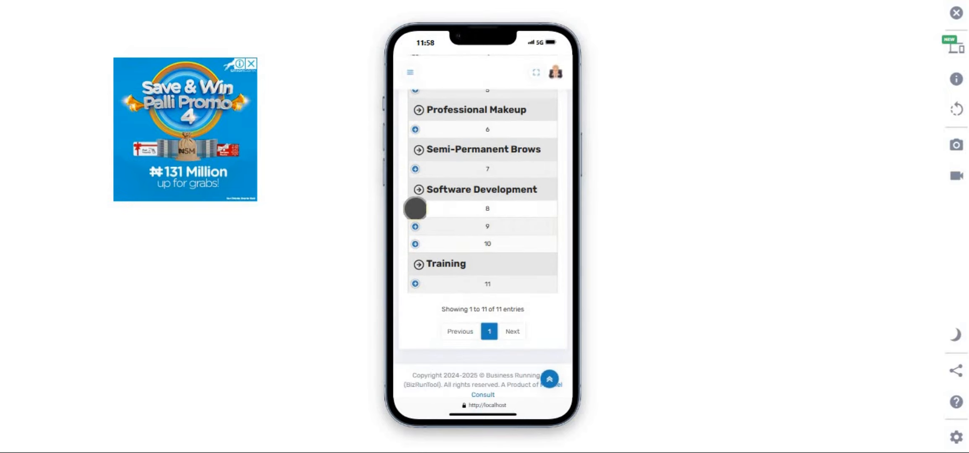
pyautogui.click(414, 208)
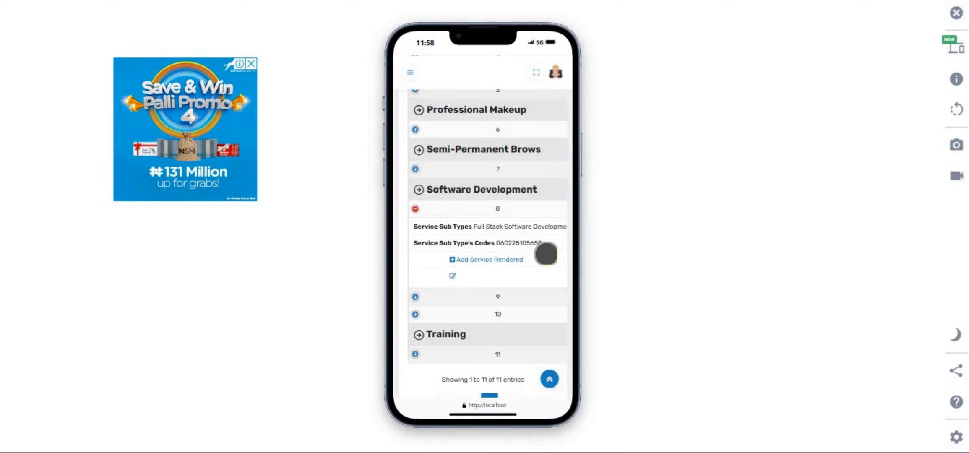
pyautogui.scroll(5, 545, 254)
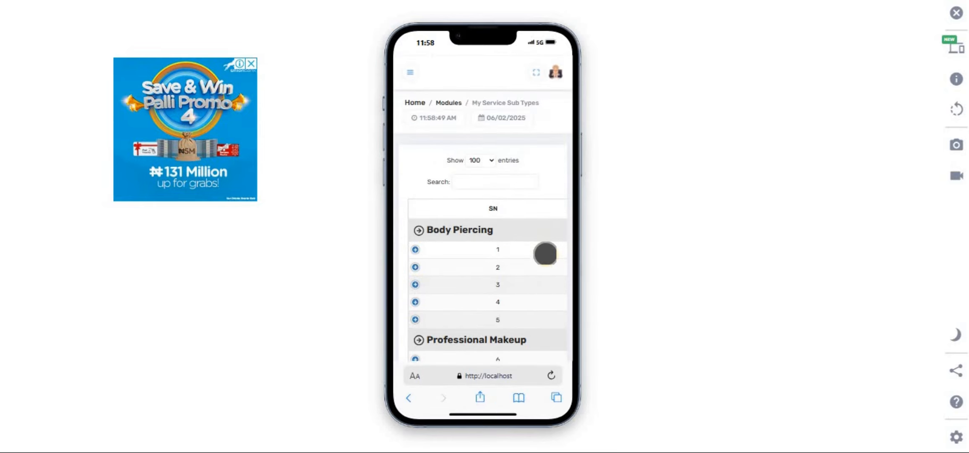
# Open the Add Service Inflows form and look over its fields.
pyautogui.click(410, 73)
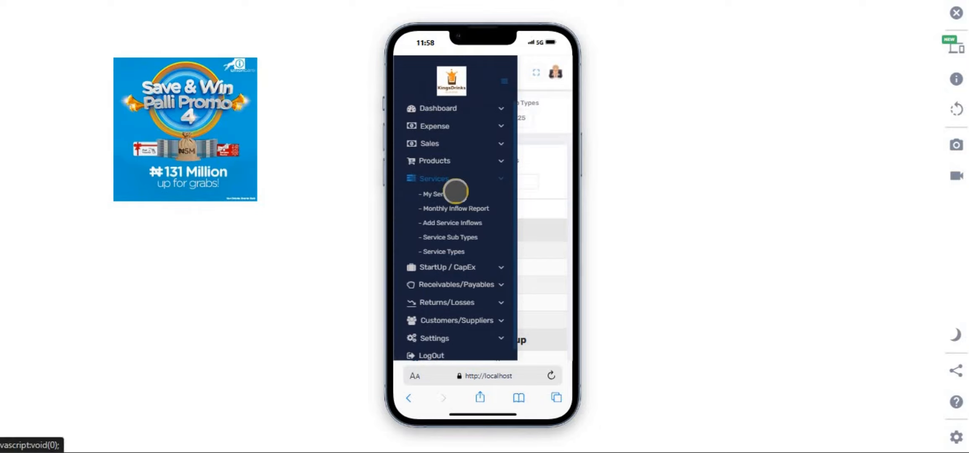
pyautogui.click(458, 223)
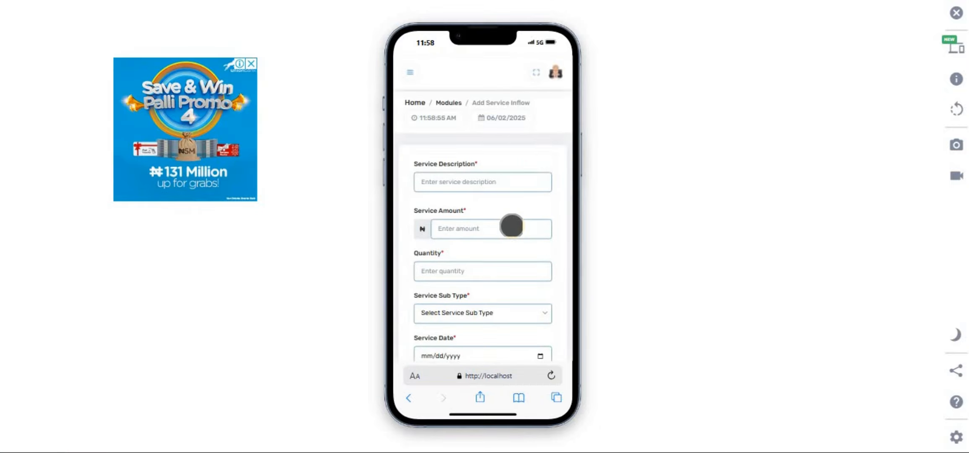
pyautogui.scroll(-3, 511, 226)
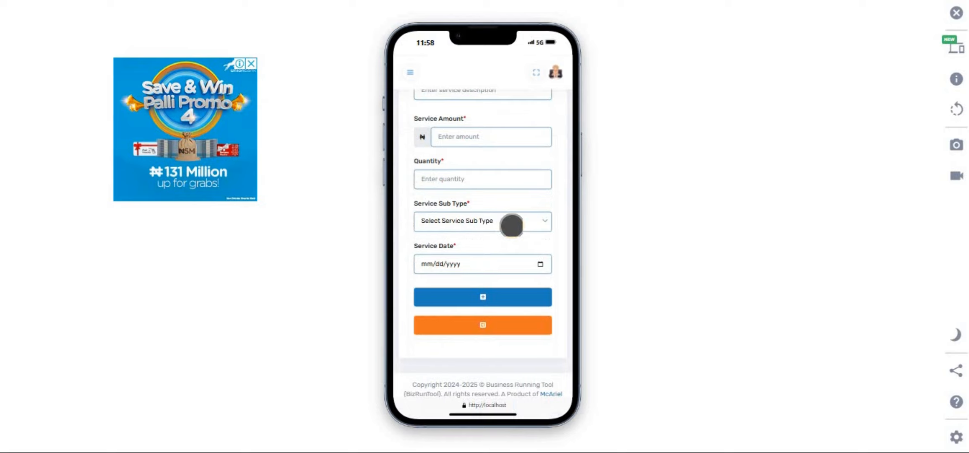
pyautogui.scroll(3, 511, 226)
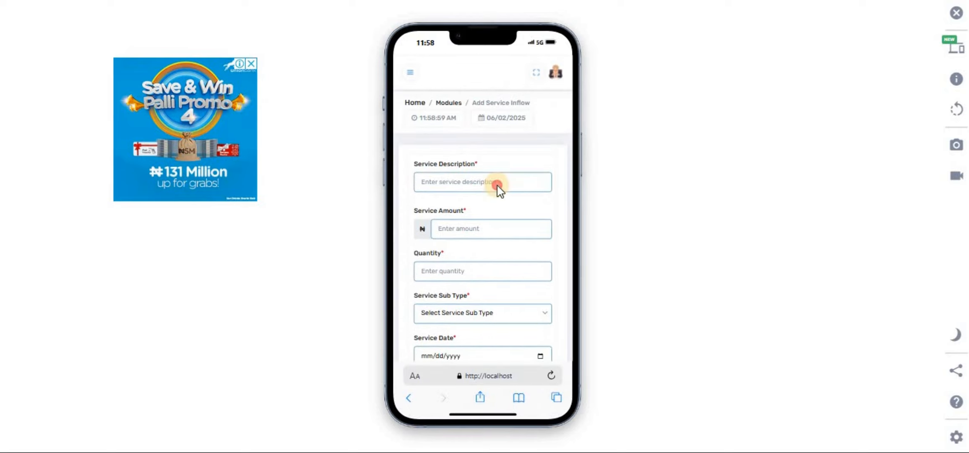
# Enter "Balance payment for Full Stack Software Development" as the service description, adapting the earlier video equipment balance payment entry.
pyautogui.click(497, 184)
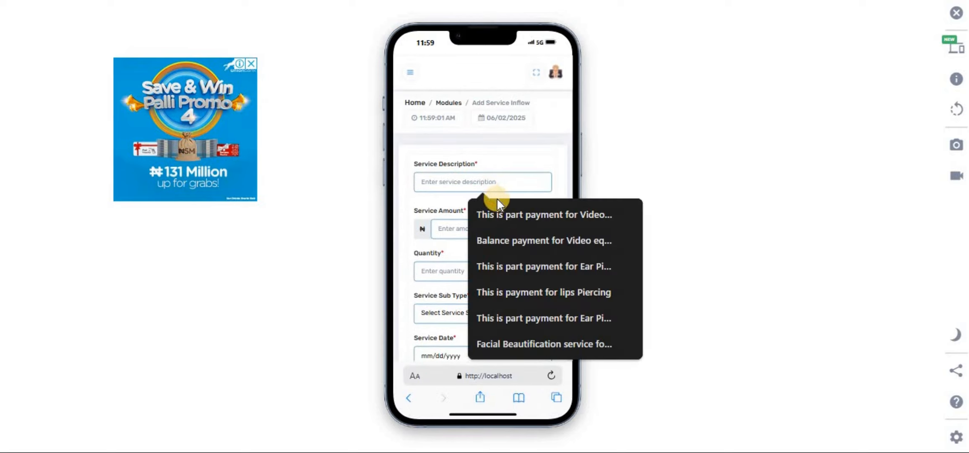
pyautogui.click(506, 242)
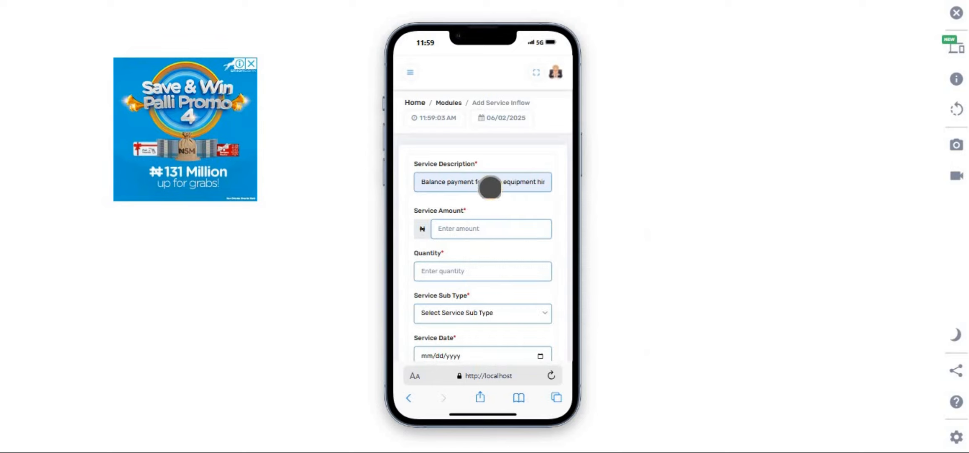
pyautogui.doubleClick(491, 185)
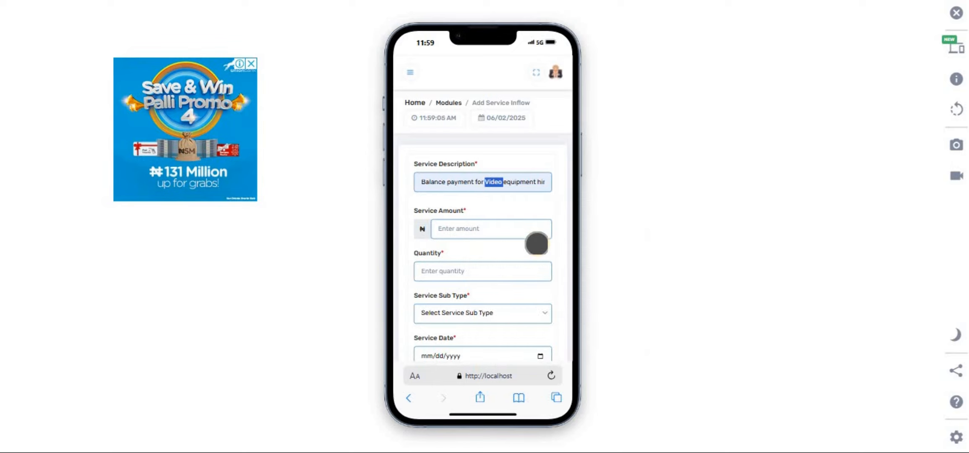
pyautogui.write('F')
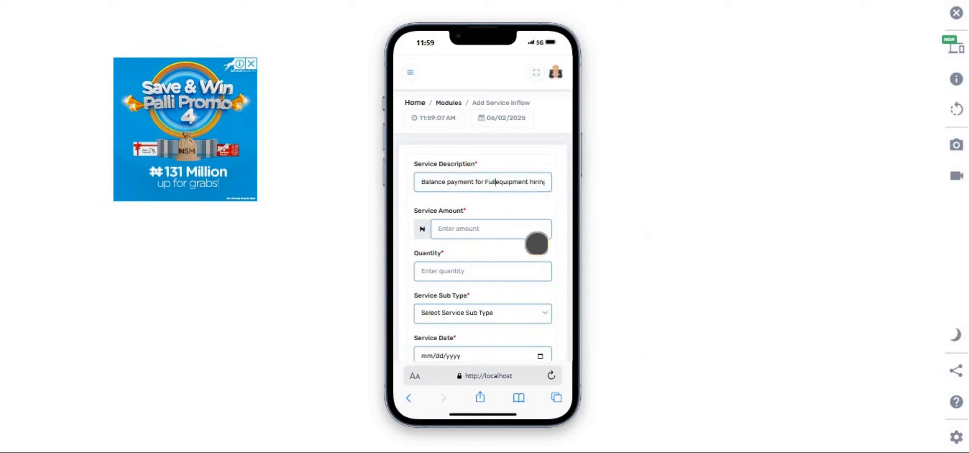
pyautogui.write('ull')
pyautogui.hotkey('shift', 'End')
pyautogui.write('Development')
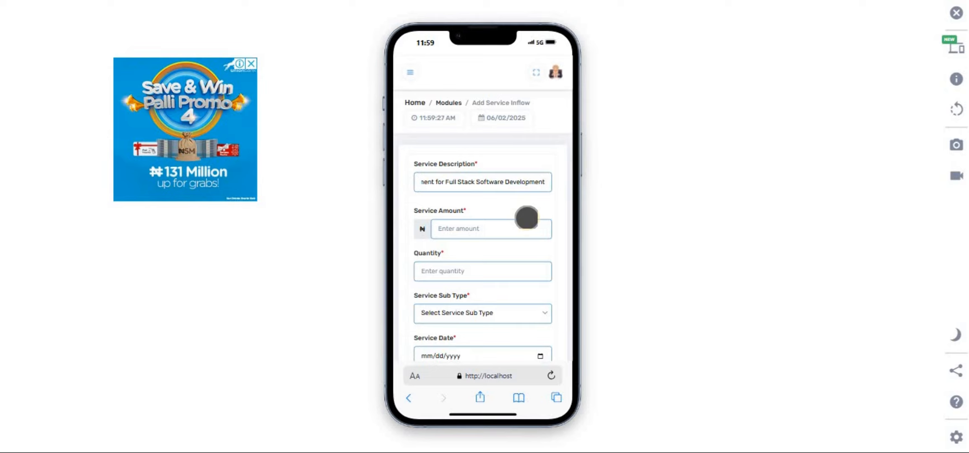
# Set the service amount to 4,500,000.00 and the quantity to 1.
pyautogui.click(509, 229)
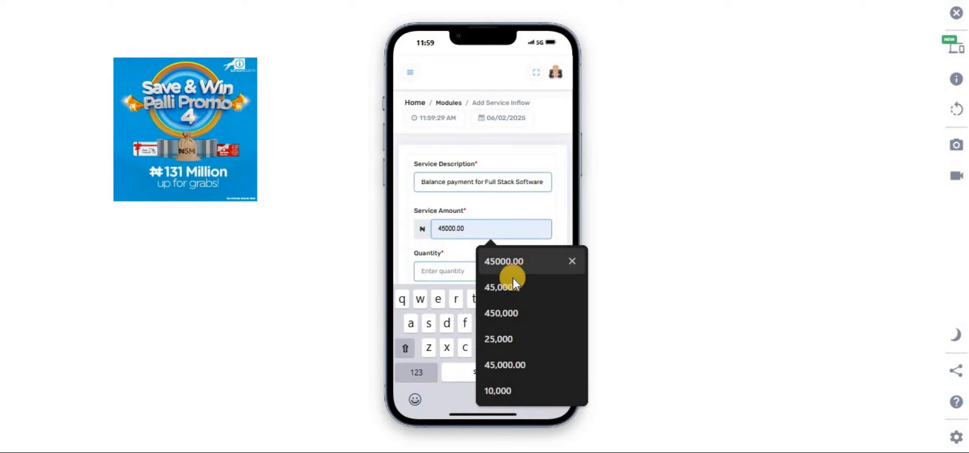
pyautogui.click(461, 228)
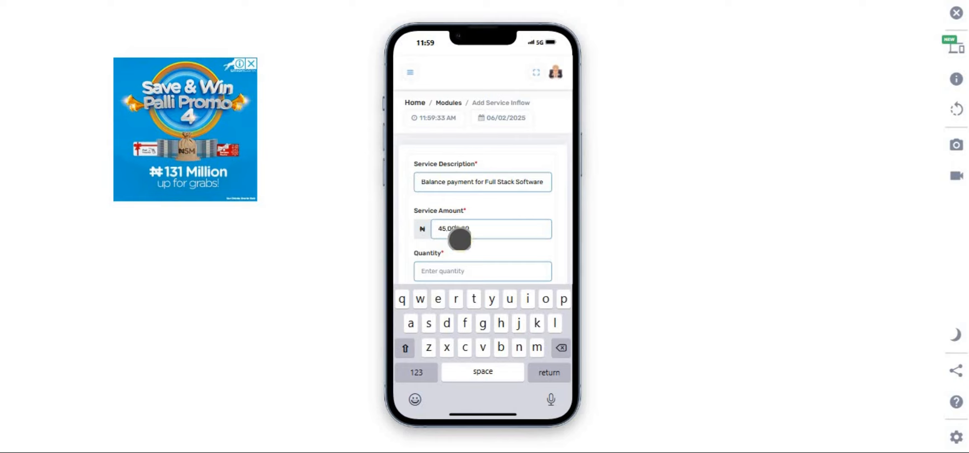
pyautogui.click(499, 275)
pyautogui.click(501, 270)
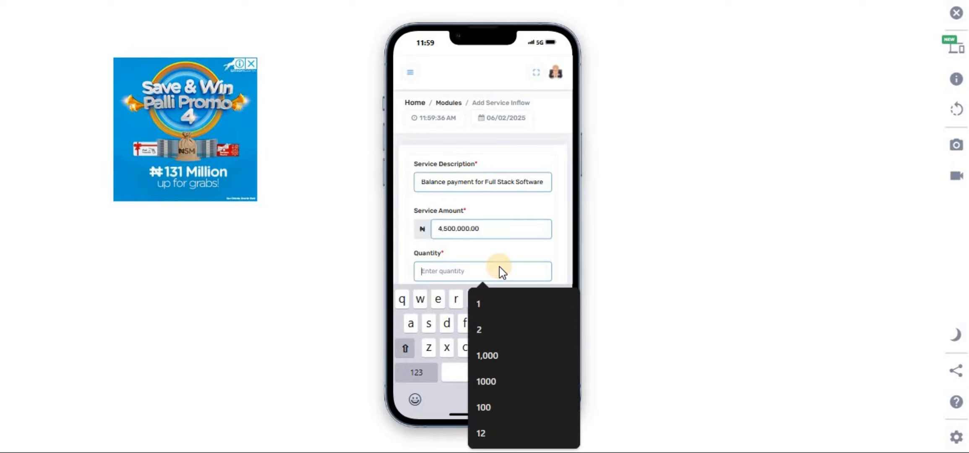
pyautogui.click(498, 294)
pyautogui.click(557, 255)
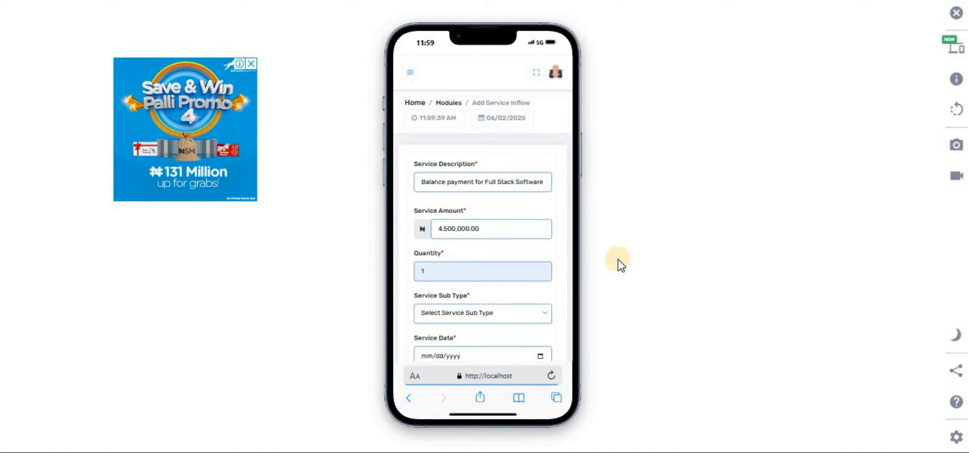
# Search the service sub types for "so" and choose Software Maintenance for the inflow.
pyautogui.scroll(-3, 558, 249)
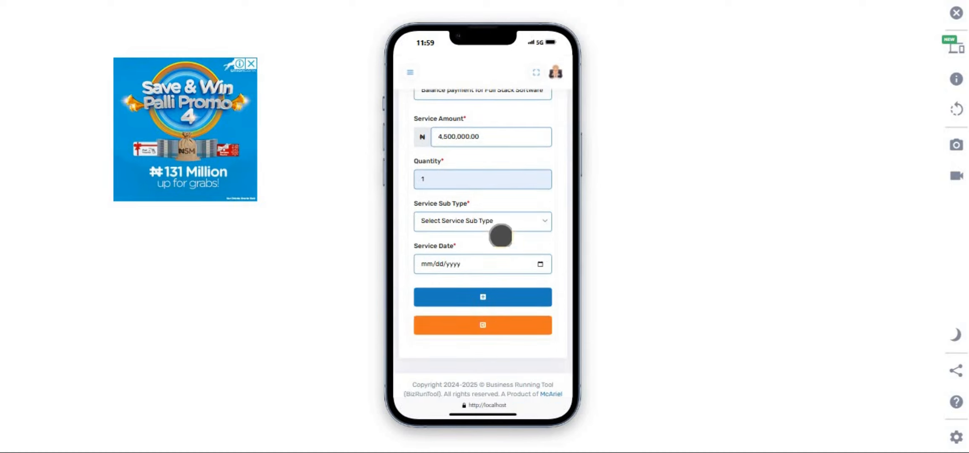
pyautogui.click(503, 223)
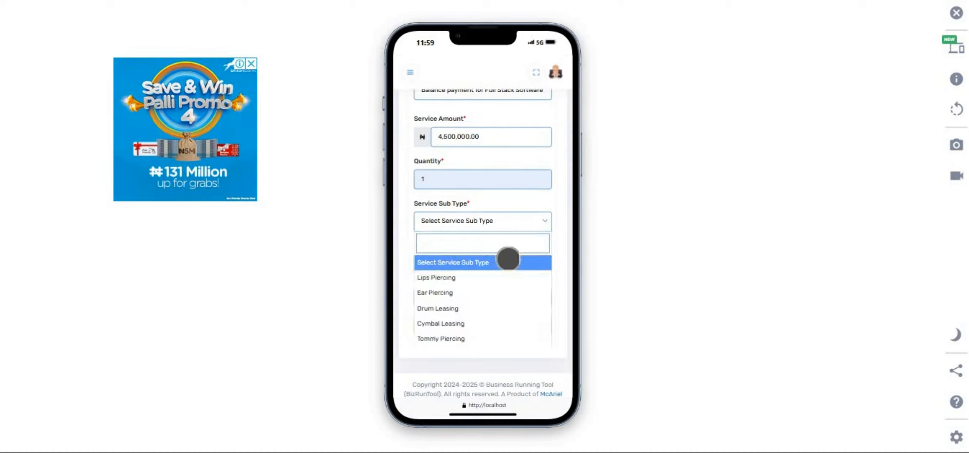
pyautogui.click(508, 243)
pyautogui.write('s')
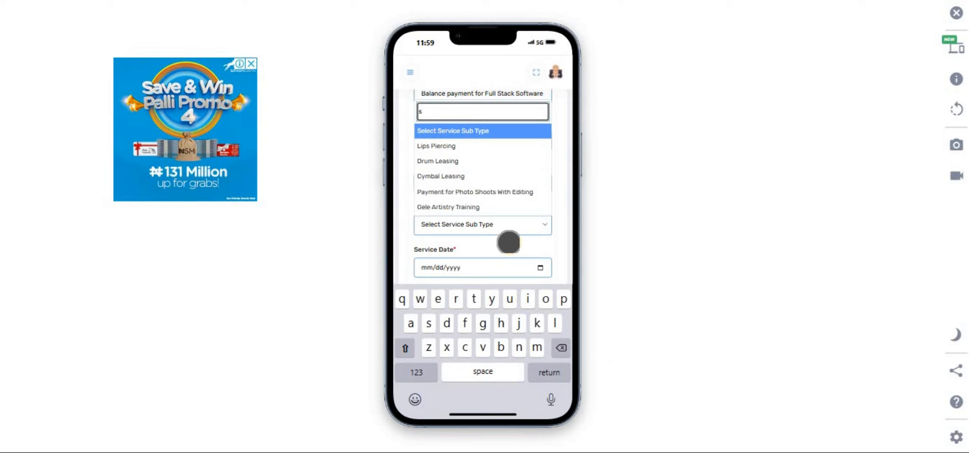
pyautogui.write('o')
pyautogui.click(499, 197)
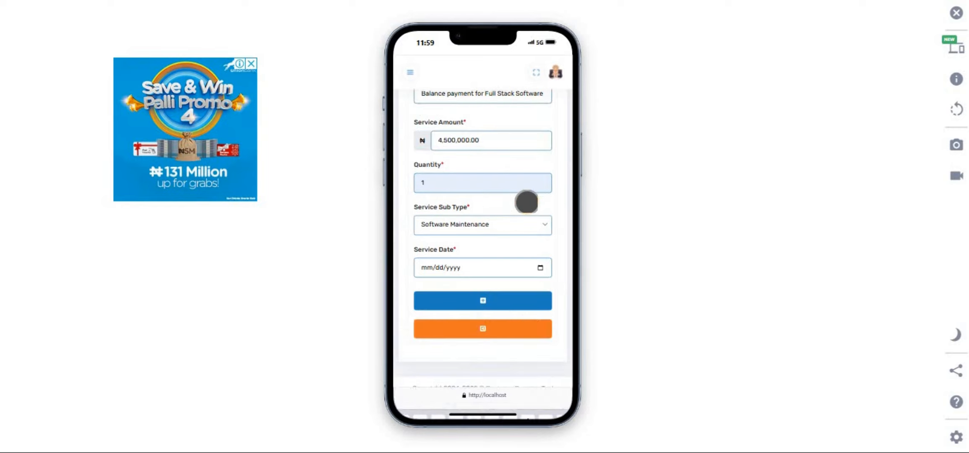
# Set the service date to 02/06/2025 and submit the new service inflow.
pyautogui.click(541, 271)
pyautogui.click(540, 268)
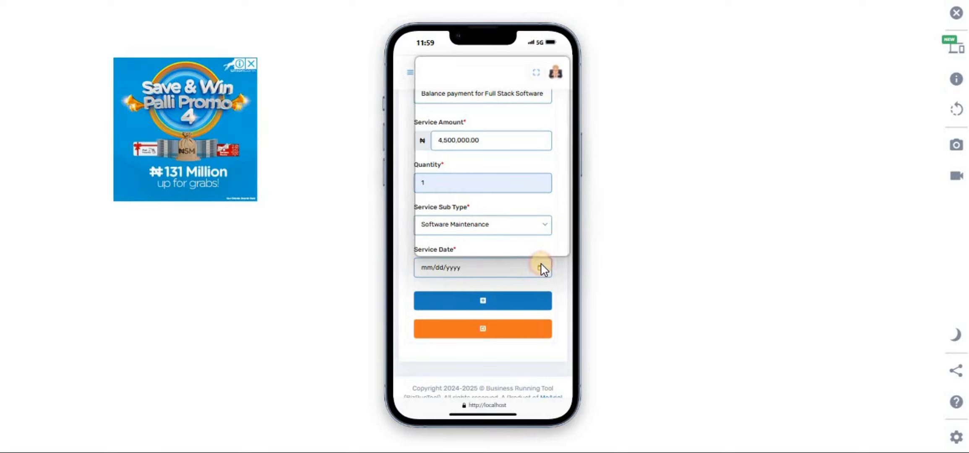
pyautogui.click(514, 143)
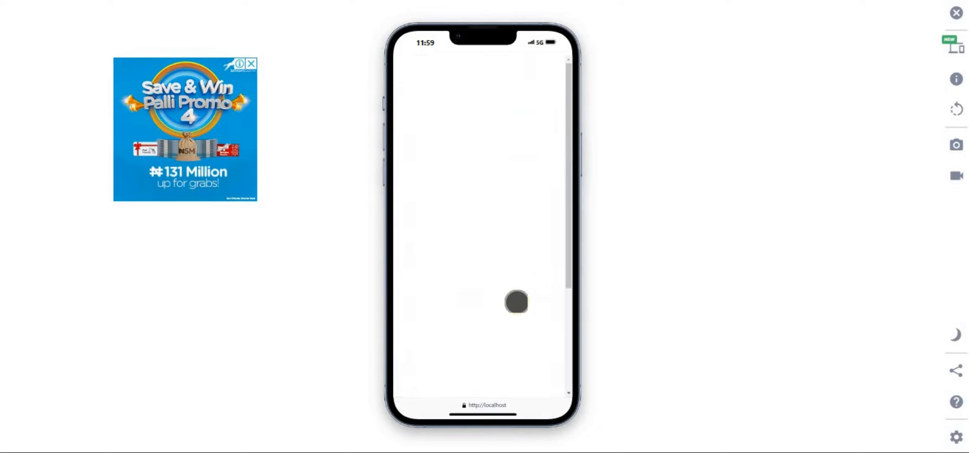
# Check the entries table below the Add Service Inflow form for the newly recorded inflow.
pyautogui.scroll(-1, 549, 293)
pyautogui.scroll(-5, 548, 293)
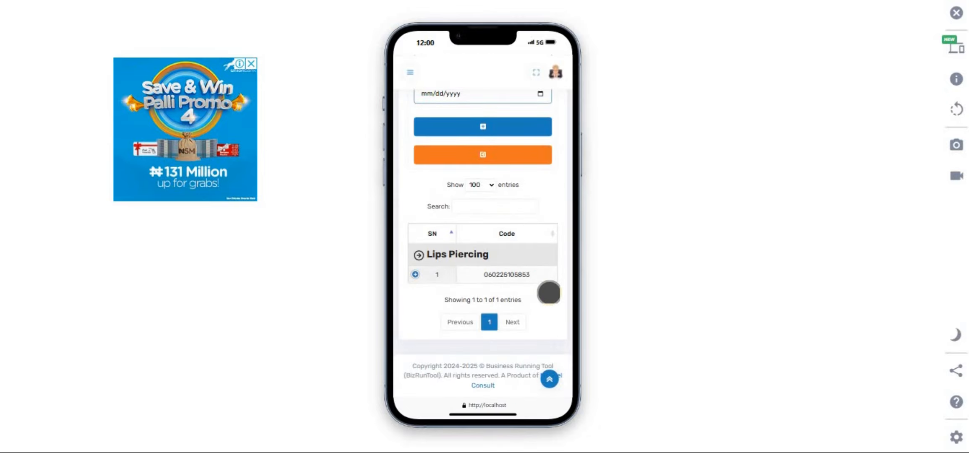
pyautogui.scroll(6, 548, 293)
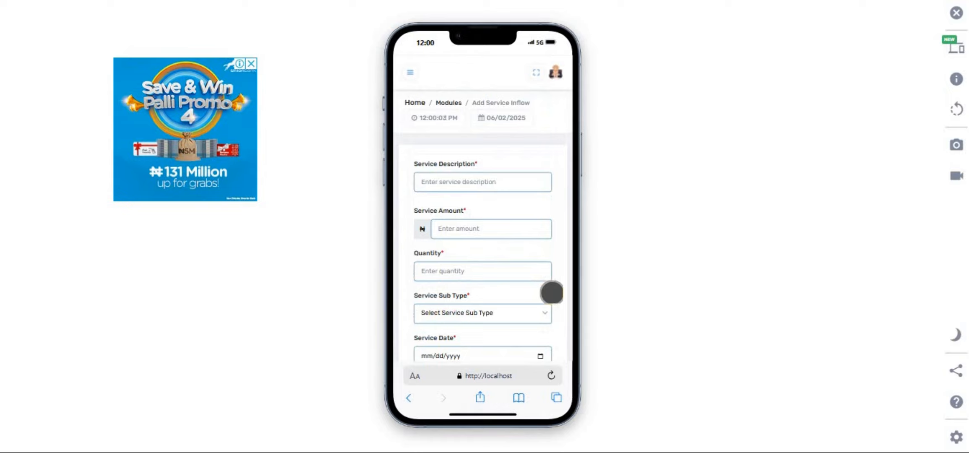
pyautogui.scroll(-6, 552, 292)
pyautogui.scroll(1, 554, 292)
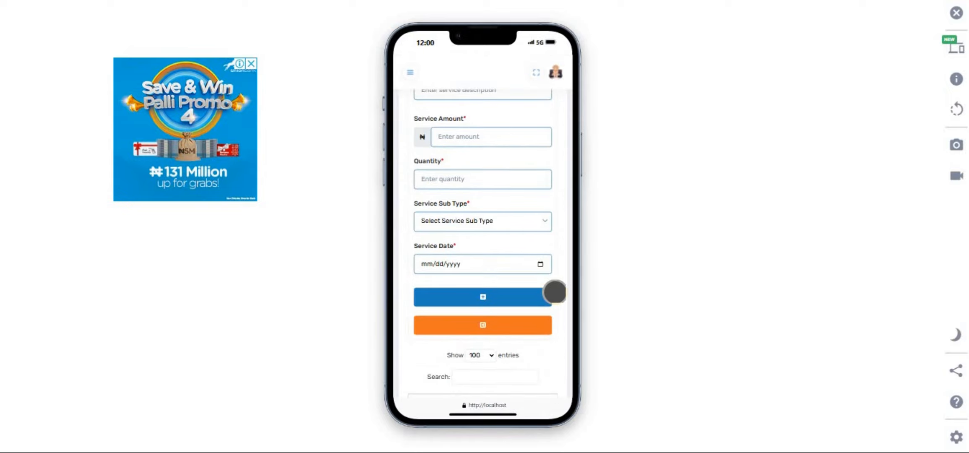
pyautogui.scroll(-4, 554, 292)
pyautogui.scroll(6, 554, 293)
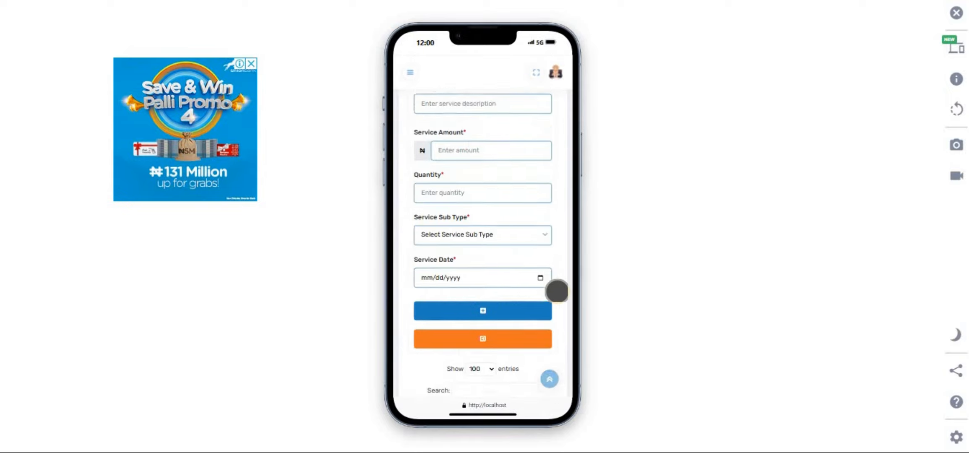
# Open the service inflow report and expand the February 2025 entry to examine its description, amount and date.
pyautogui.click(409, 73)
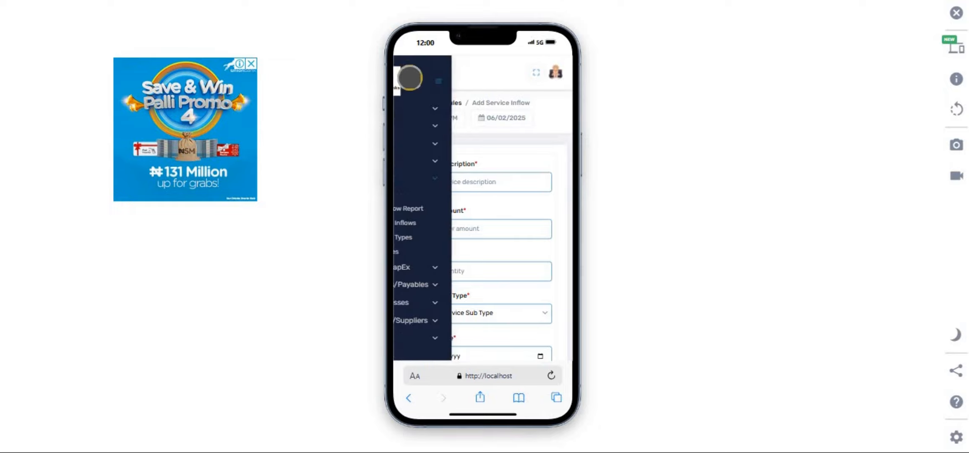
pyautogui.click(445, 193)
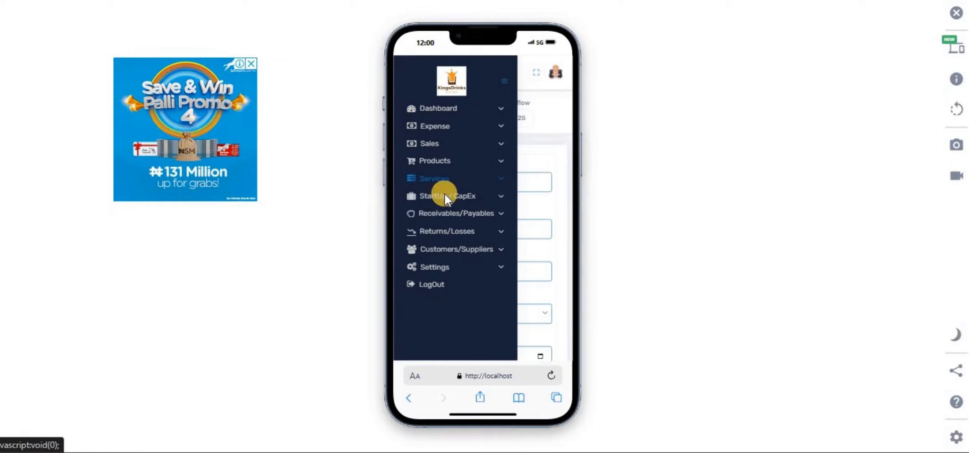
pyautogui.scroll(-5, 543, 259)
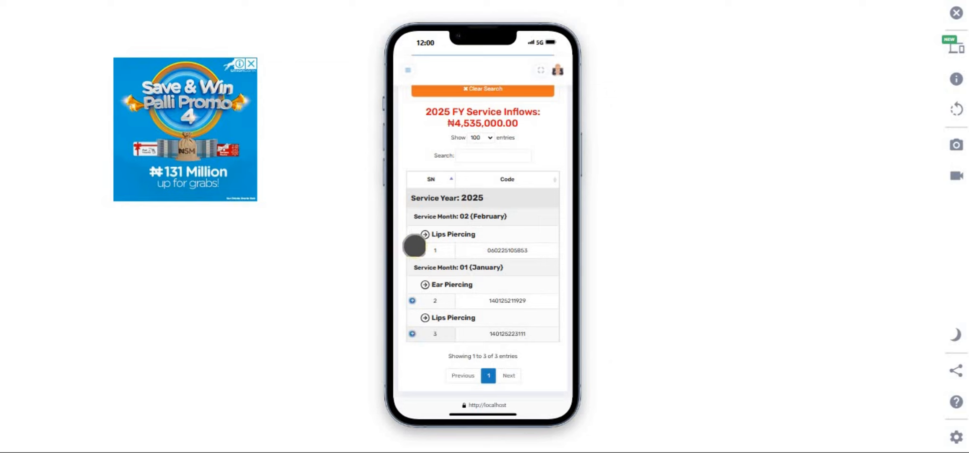
pyautogui.click(413, 250)
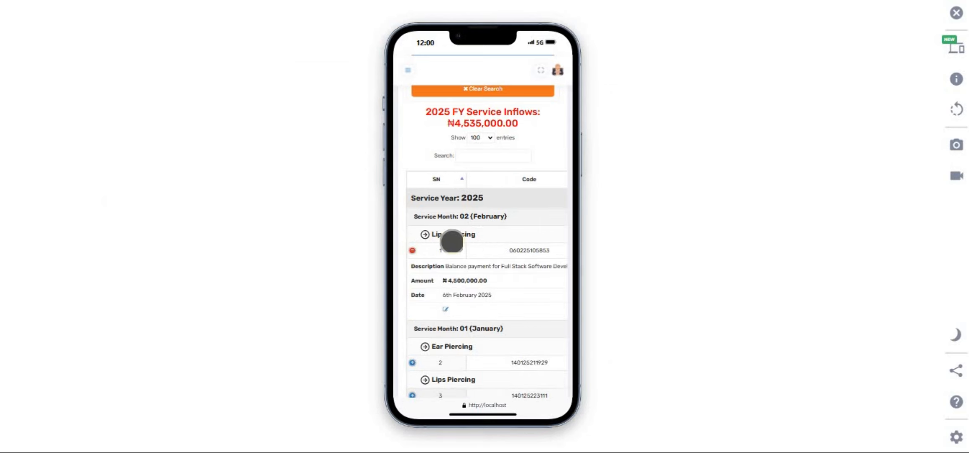
pyautogui.scroll(-1, 476, 265)
pyautogui.scroll(-1, 476, 265)
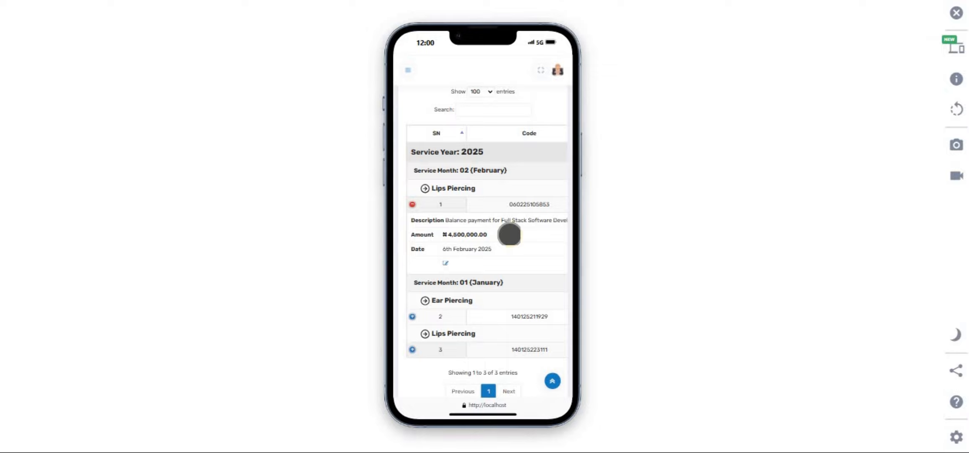
# Edit the February inflow, changing its service sub type to Full Stack Software Development, and save the update.
pyautogui.click(445, 263)
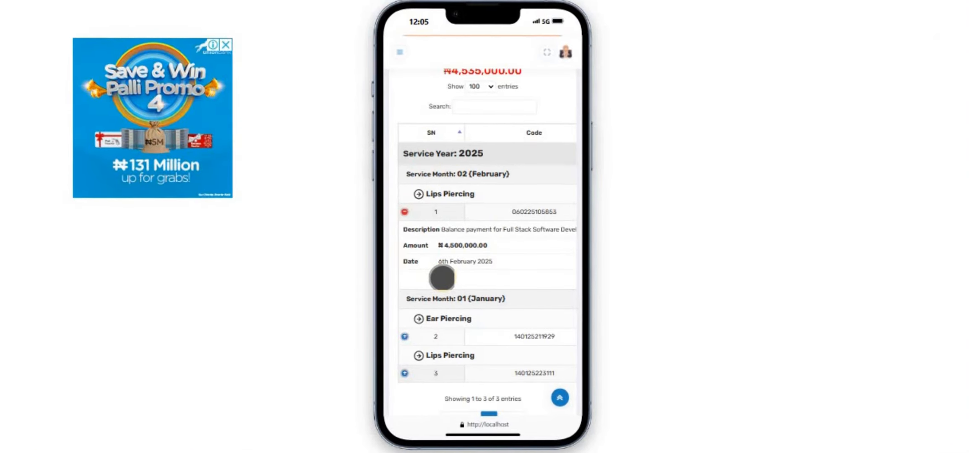
pyautogui.click(441, 275)
pyautogui.scroll(-3, 441, 269)
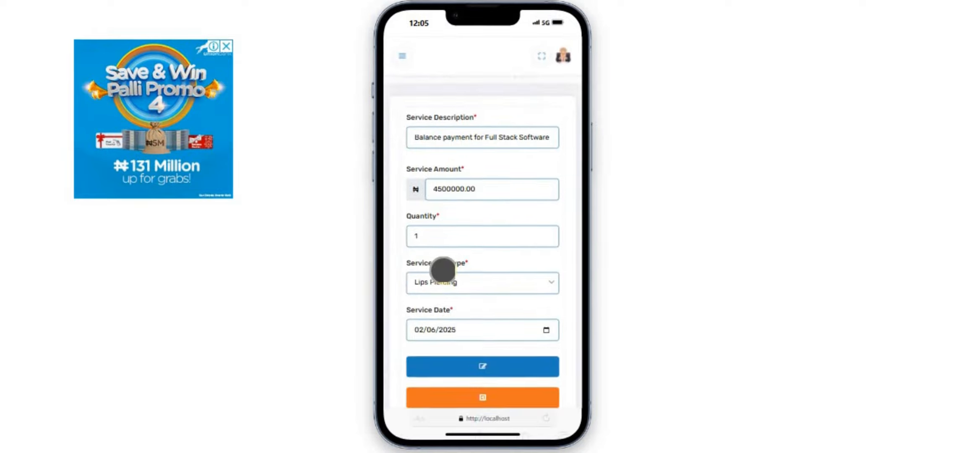
pyautogui.click(491, 174)
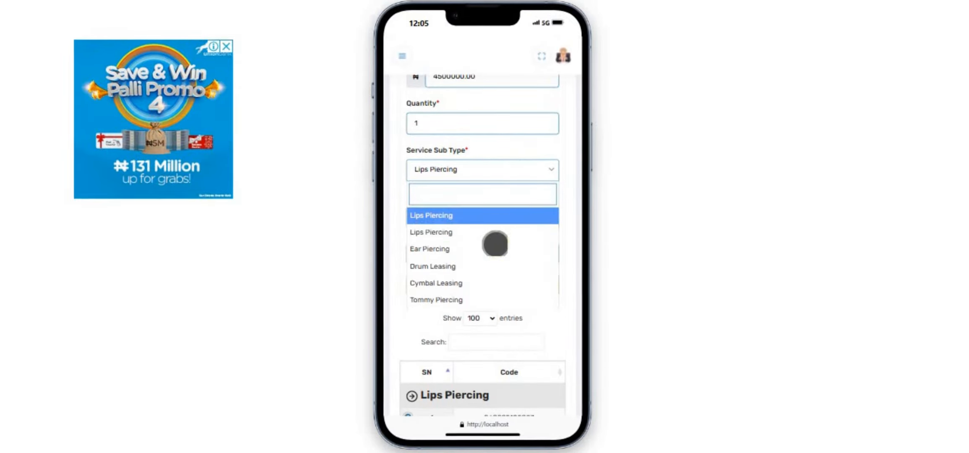
pyautogui.click(495, 195)
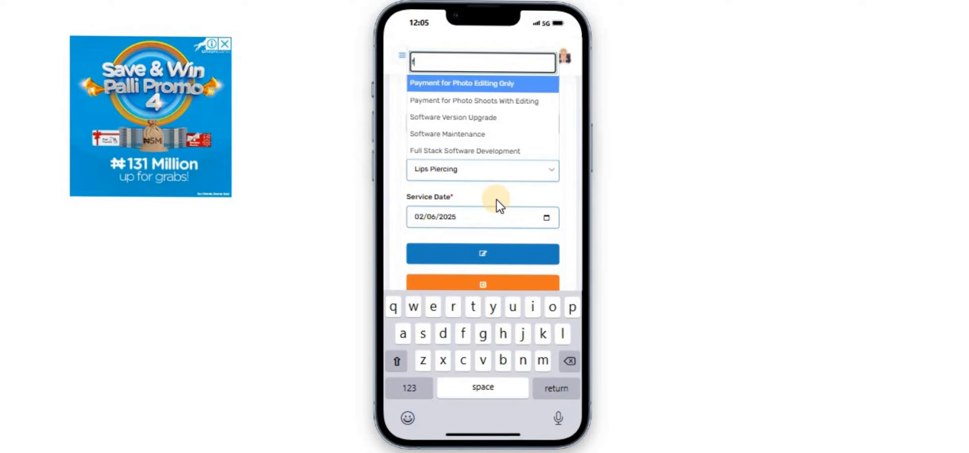
pyautogui.write('fu')
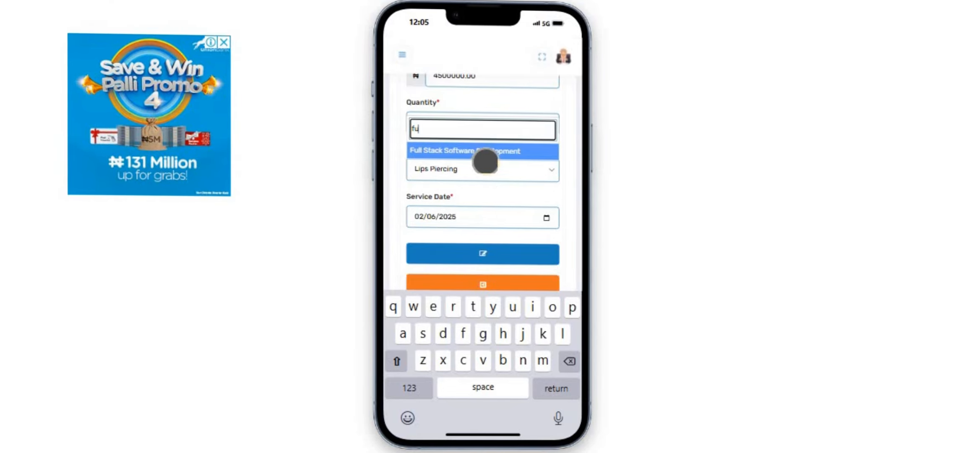
pyautogui.click(485, 151)
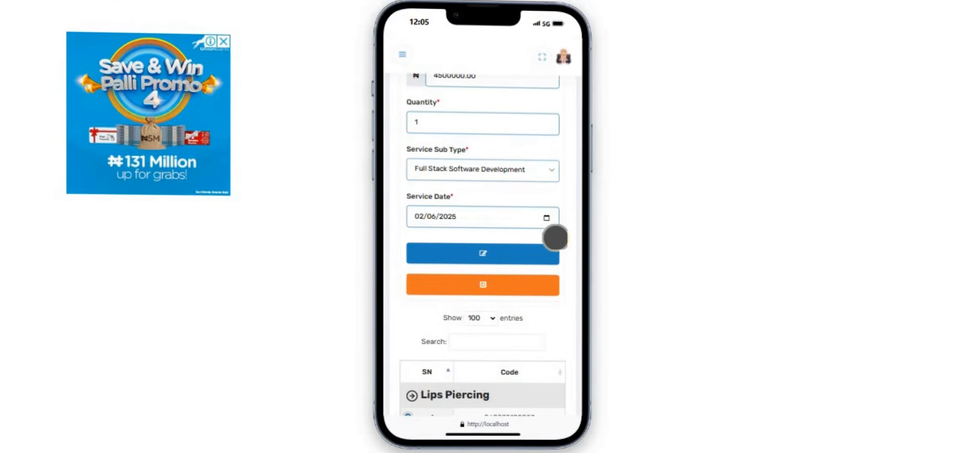
pyautogui.click(498, 254)
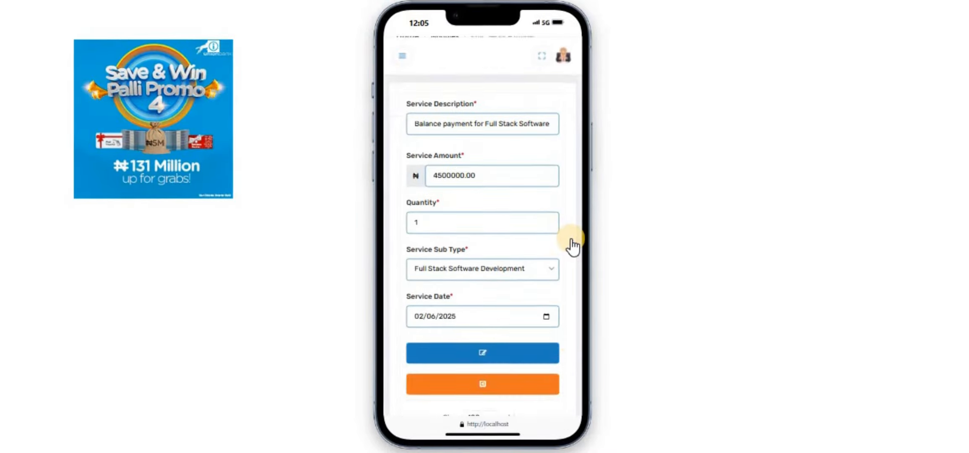
# Review the updated inflow in the Edit Service Inflow form and check its sub type grouping in the table below.
pyautogui.scroll(-5, 571, 238)
pyautogui.scroll(4, 571, 238)
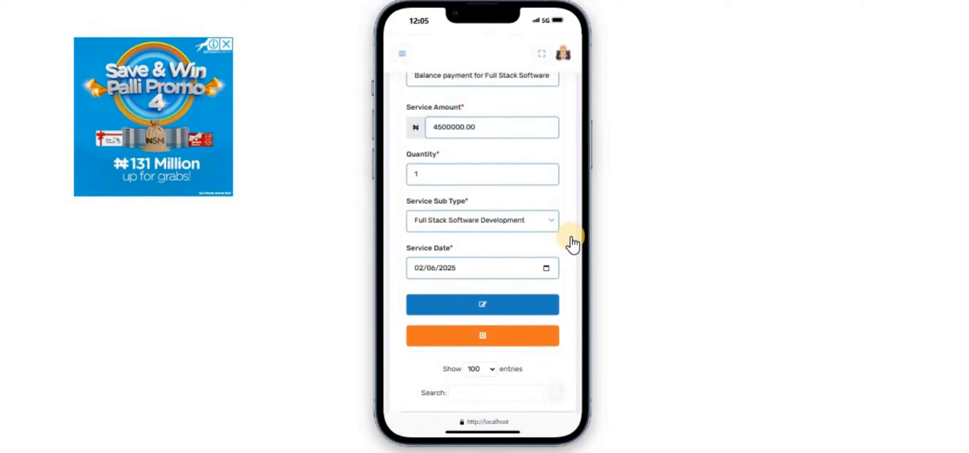
pyautogui.scroll(3, 572, 244)
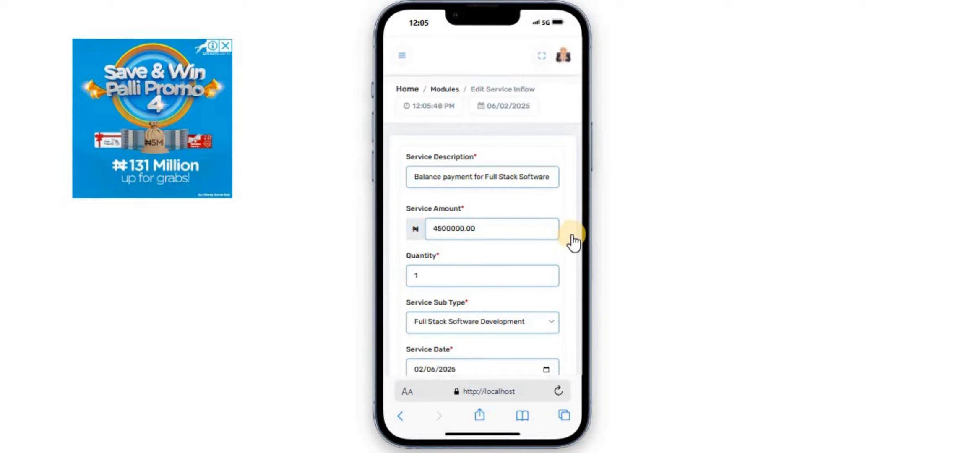
pyautogui.scroll(-4, 572, 241)
pyautogui.scroll(-3, 573, 241)
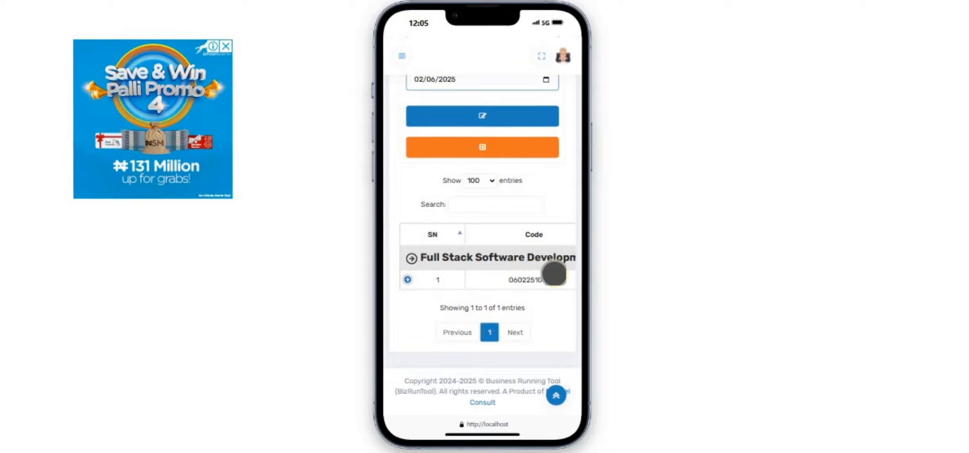
pyautogui.scroll(5, 552, 271)
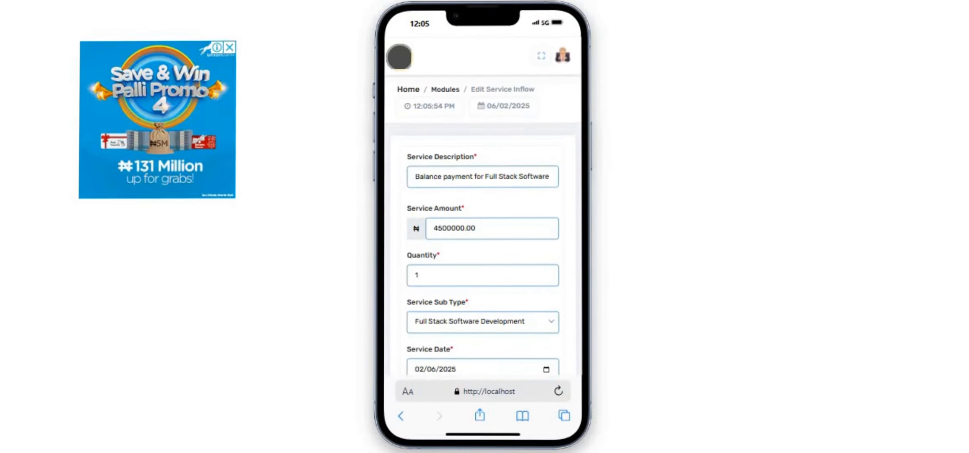
# Open the service inflow report and examine the details of the February entry under Full Stack Software Development, collapsing it again.
pyautogui.click(402, 56)
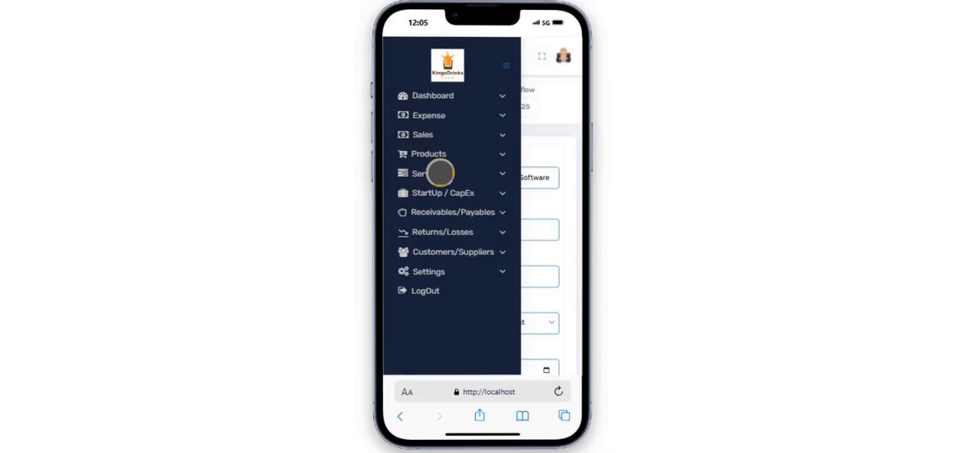
pyautogui.click(439, 171)
pyautogui.click(443, 189)
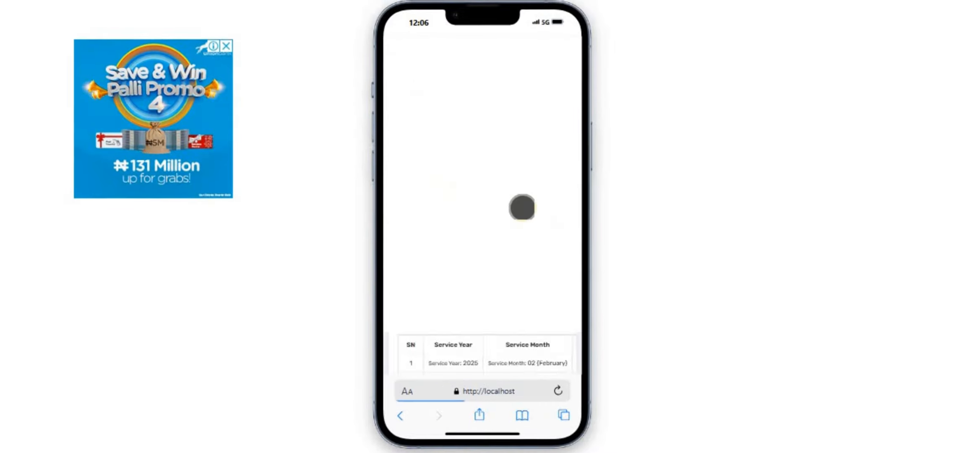
pyautogui.scroll(-5, 522, 208)
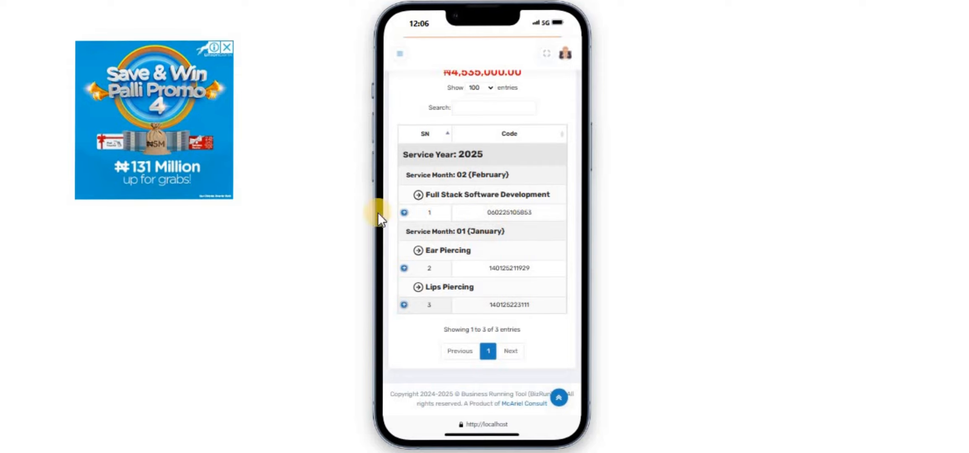
pyautogui.click(404, 212)
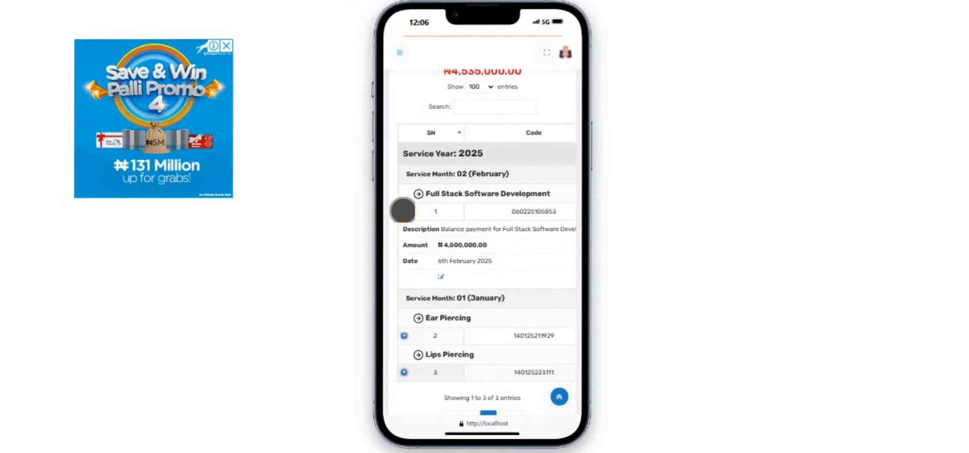
pyautogui.click(404, 211)
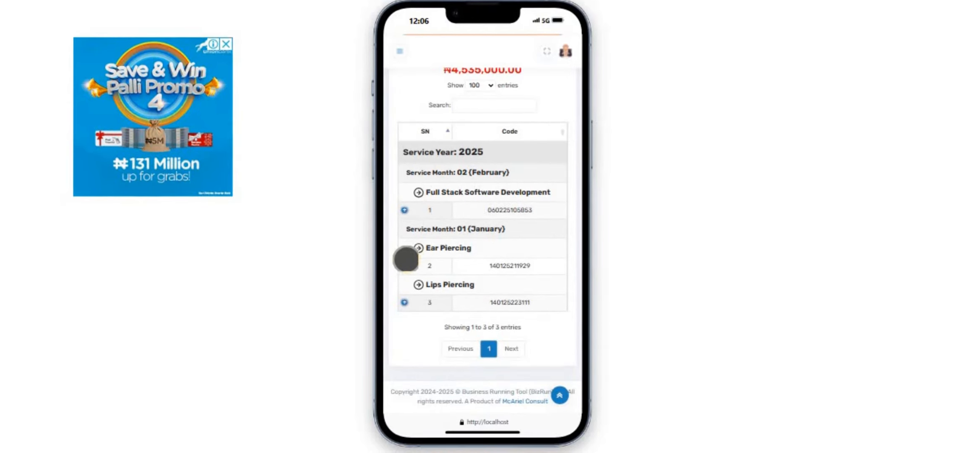
# Expand and collapse the January entries under Ear Piercing and Lips Piercing to check their details.
pyautogui.click(404, 263)
pyautogui.click(404, 264)
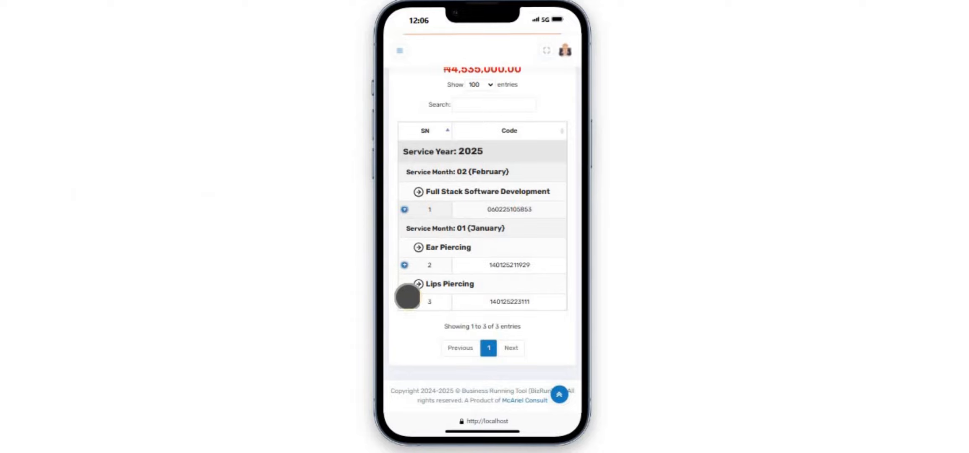
pyautogui.click(405, 299)
pyautogui.click(405, 297)
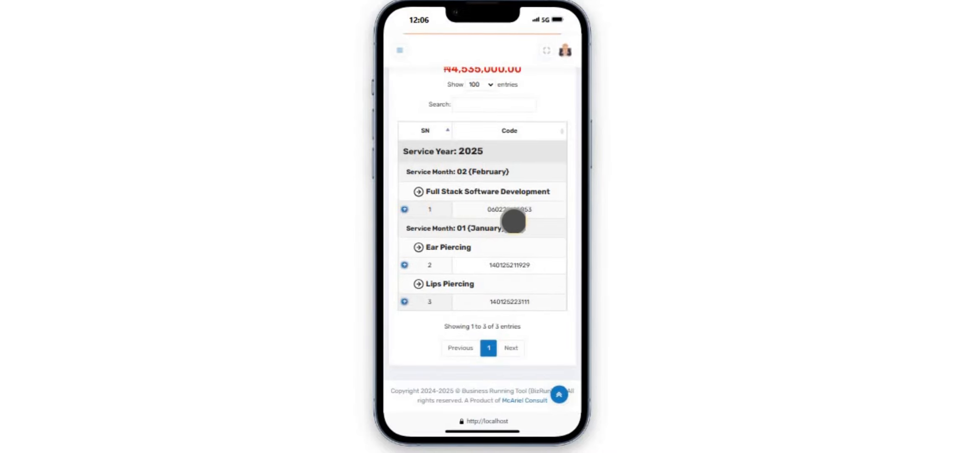
# Review the 2025 service inflow total and the report entries grouped by month and service sub type.
pyautogui.scroll(3, 514, 221)
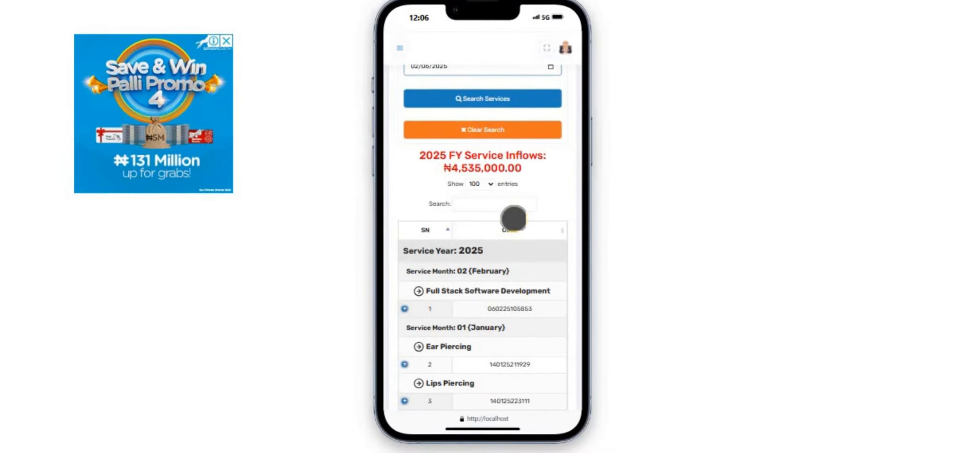
pyautogui.scroll(3, 513, 218)
pyautogui.scroll(-4, 512, 218)
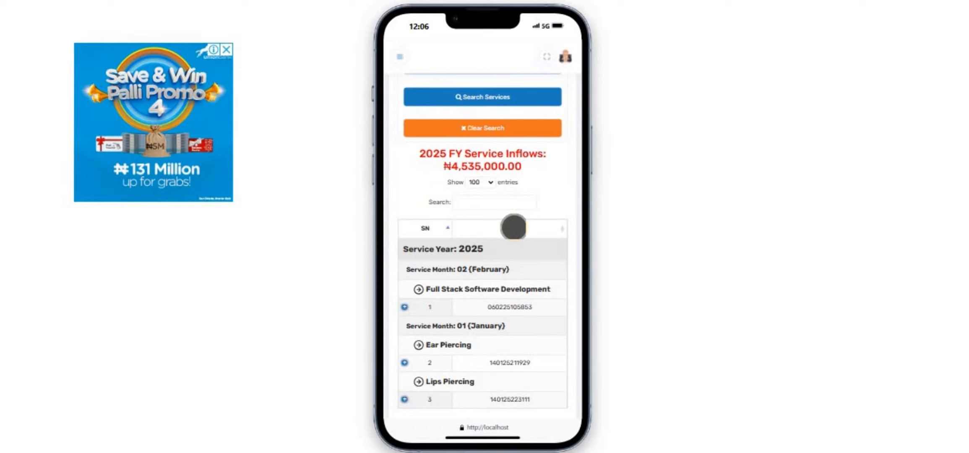
pyautogui.scroll(-3, 514, 227)
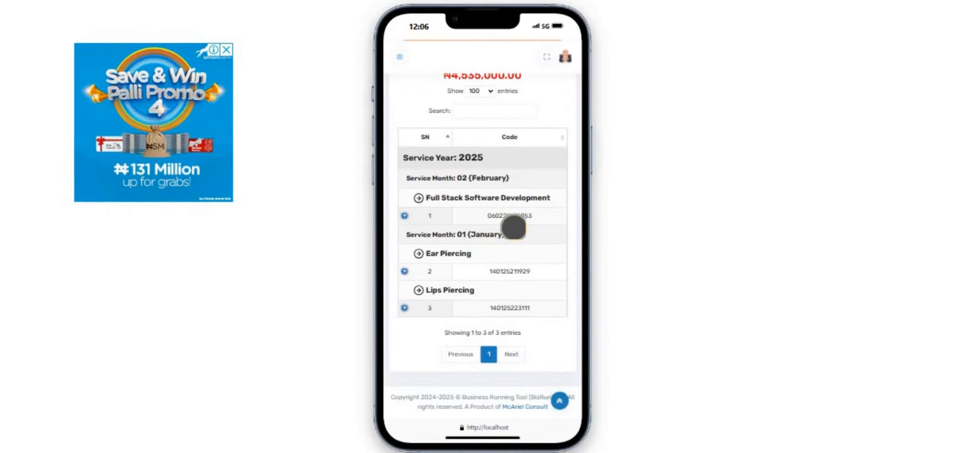